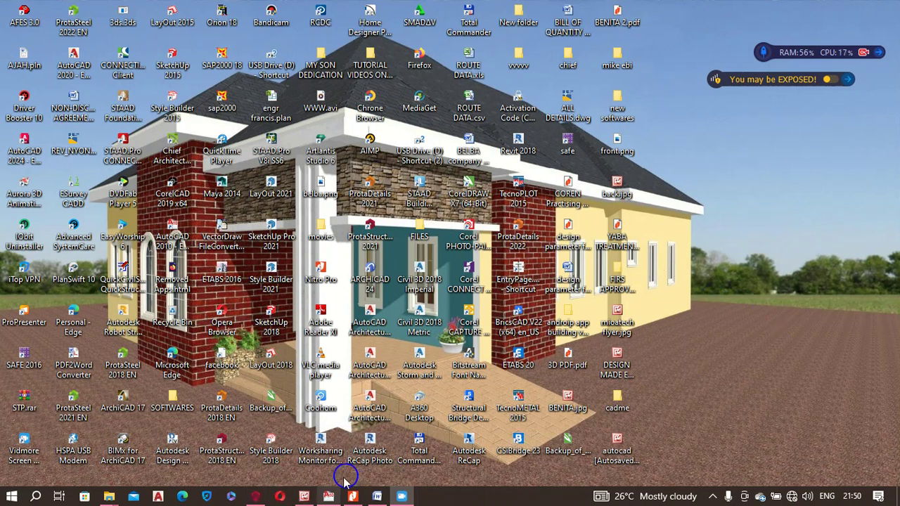
Step: Review the structural software course outline image in Picture Manager and the cadme building's 3D model in ProtaStructure
click(305, 497)
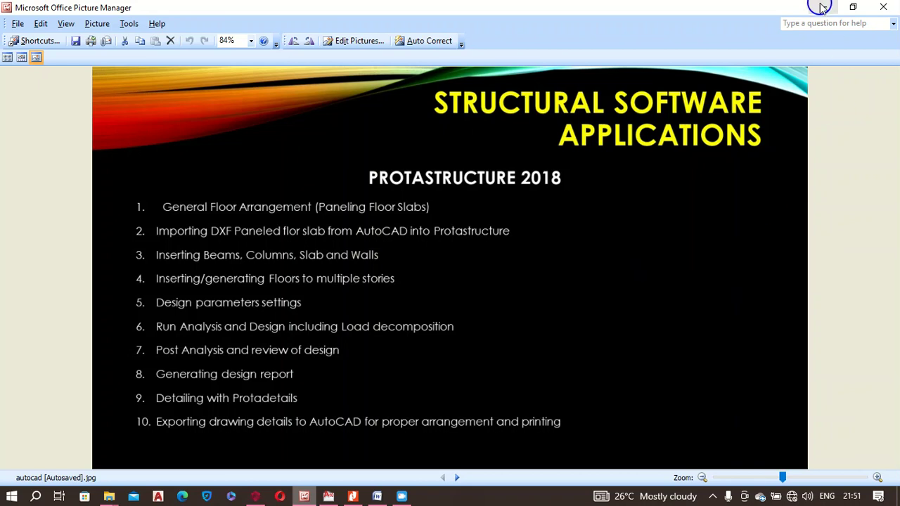
click(255, 497)
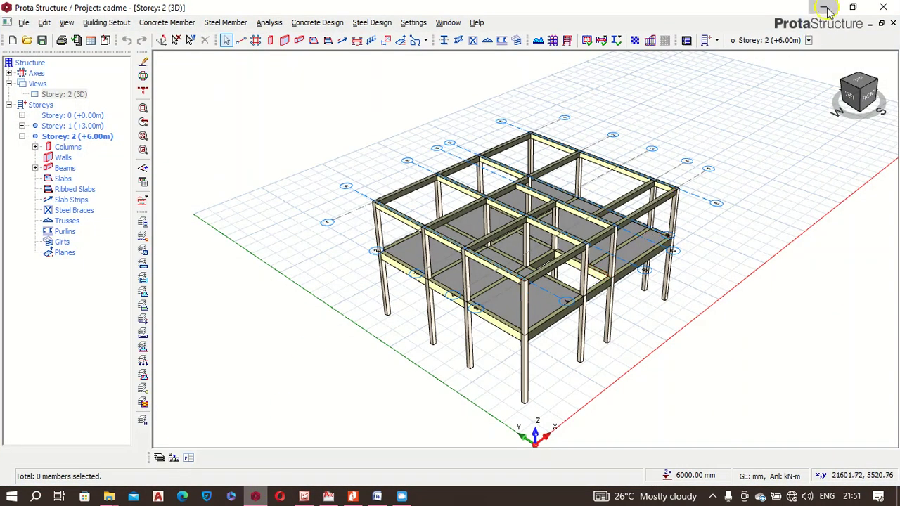
click(824, 8)
click(826, 8)
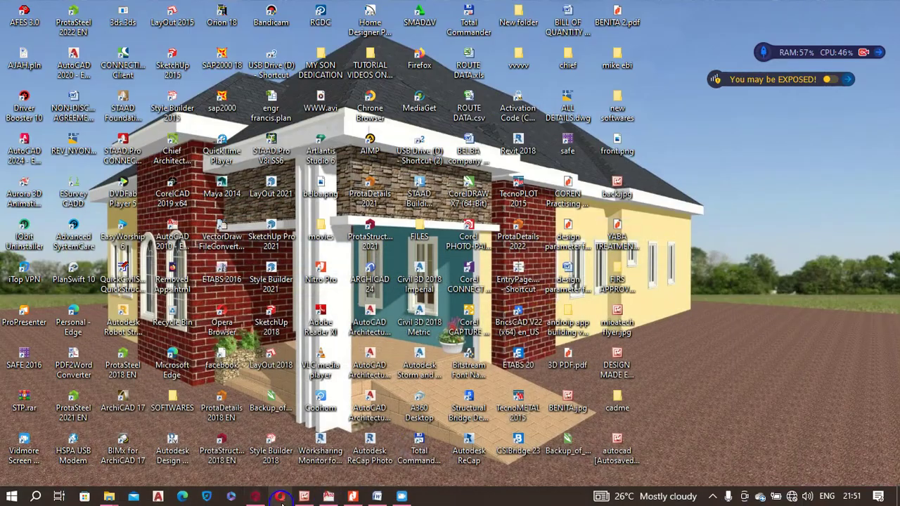
Step: Switch to ProtaStructure and change the Storey 2 view from 3D to plan
click(258, 496)
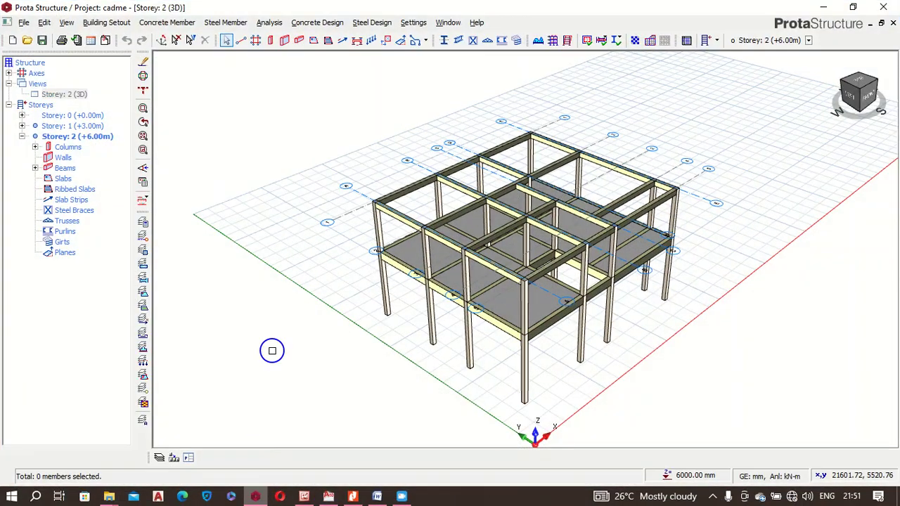
right_click(61, 94)
click(91, 101)
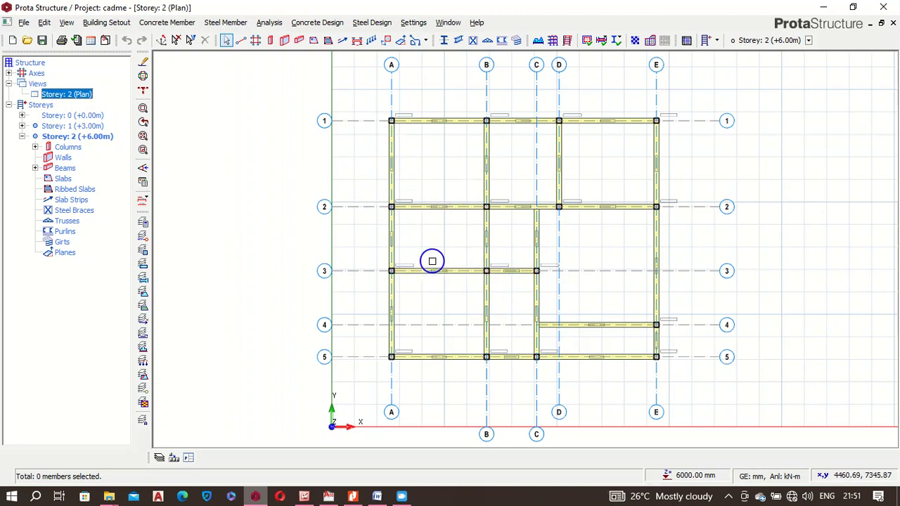
mouse_move(386, 305)
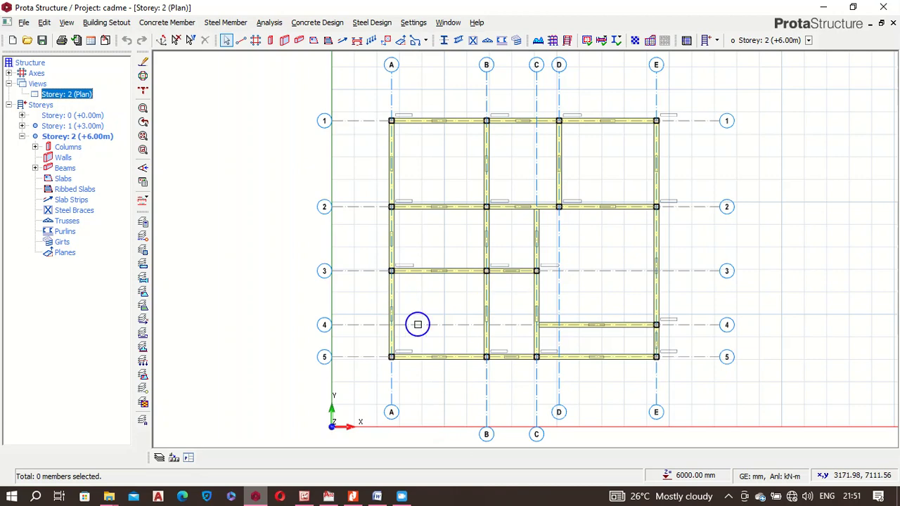
Step: Switch to the Design Parameters document in Word and make the "Basic Design Information" heading bold
click(378, 496)
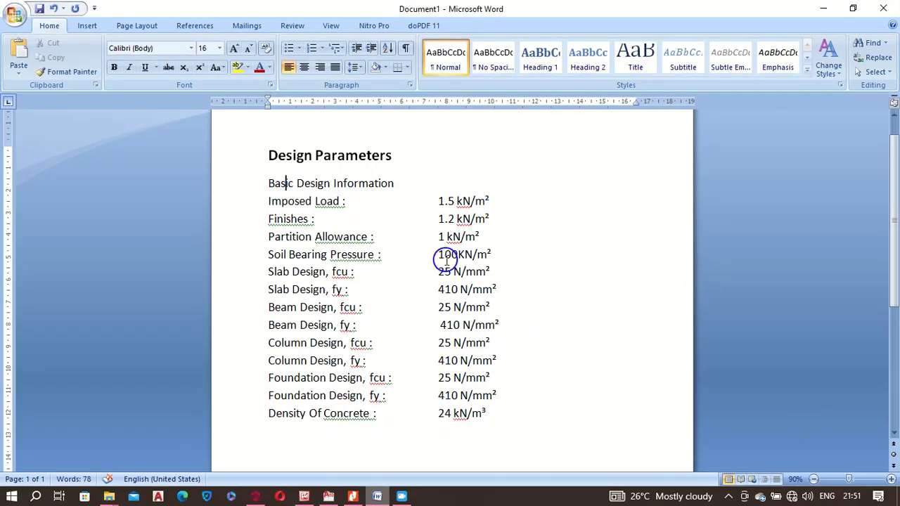
click(274, 185)
drag(272, 185, 397, 183)
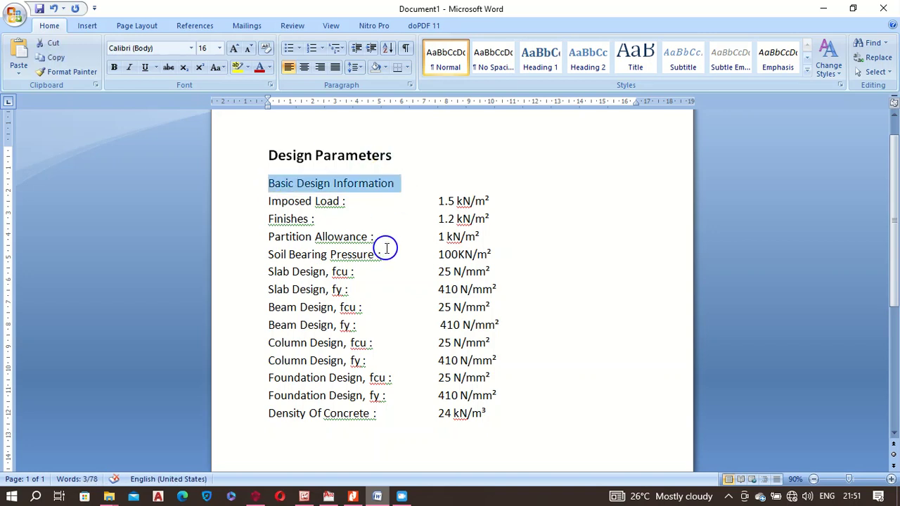
key(ctrl+b)
click(411, 289)
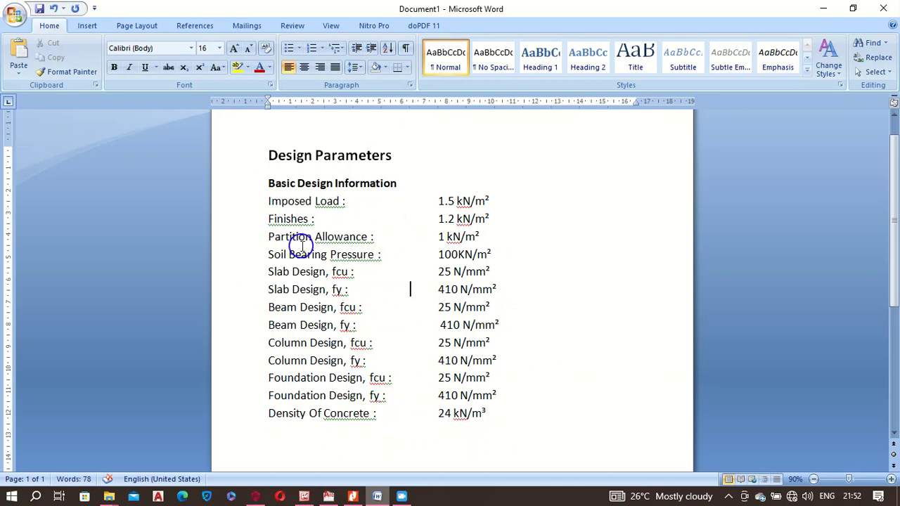
Step: Return to ProtaStructure and display the Storey 1 (+3.00m) plan
click(256, 496)
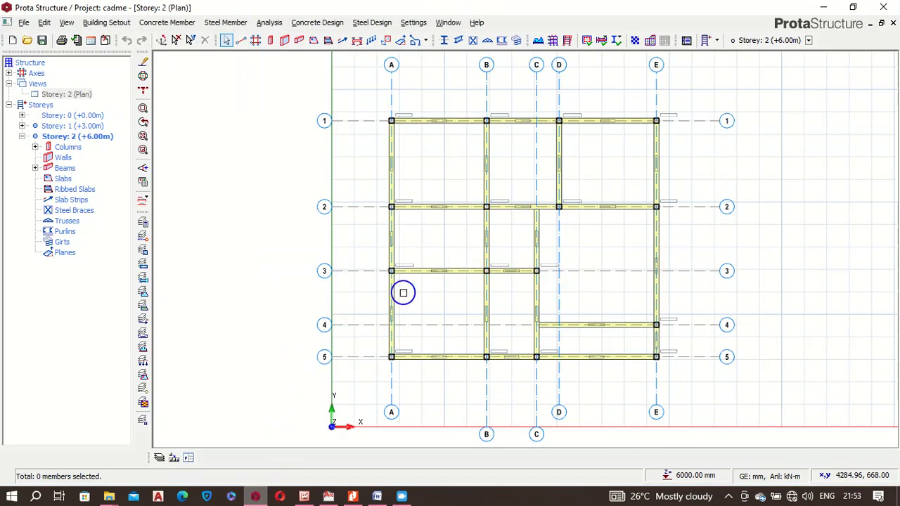
double_click(70, 125)
scroll(325, 278, down, 1)
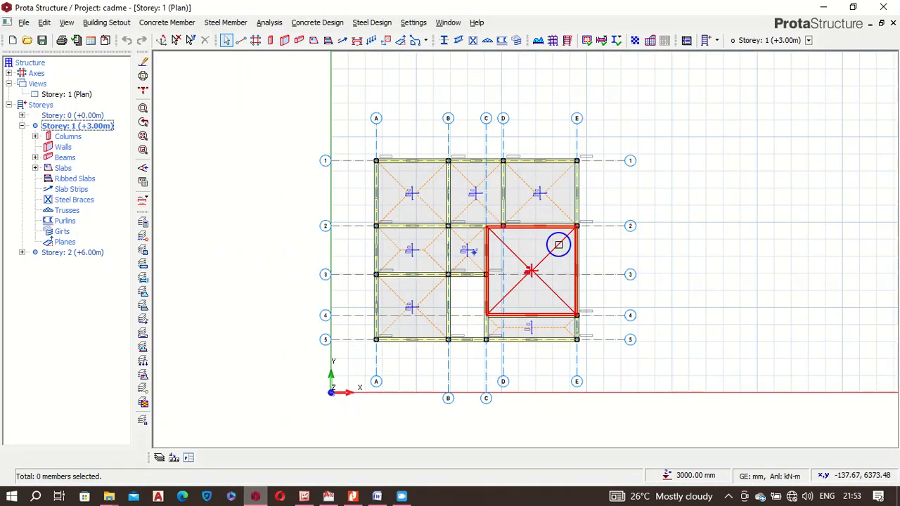
scroll(527, 146, up, 3)
scroll(577, 149, down, 1)
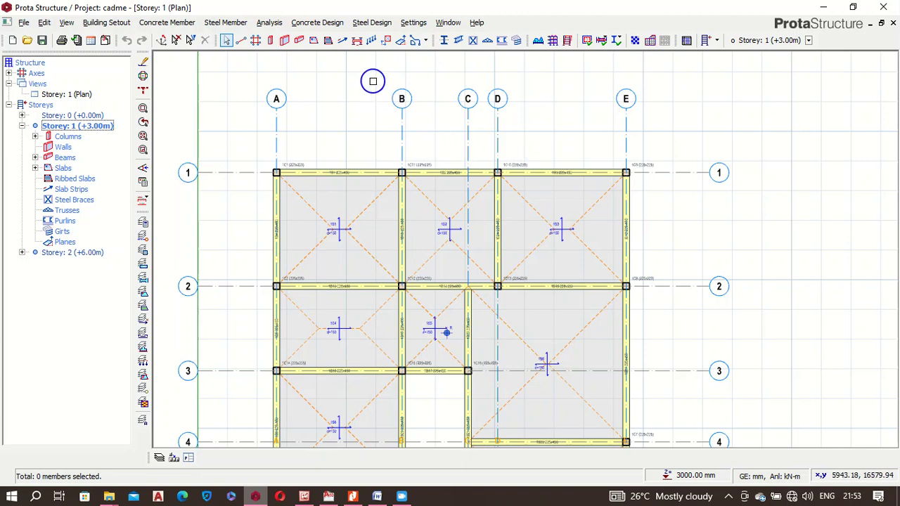
Step: In the Building Analysis materials, assign C20/25 concrete to the columns and apply it to all members of this material class in the storey
click(269, 23)
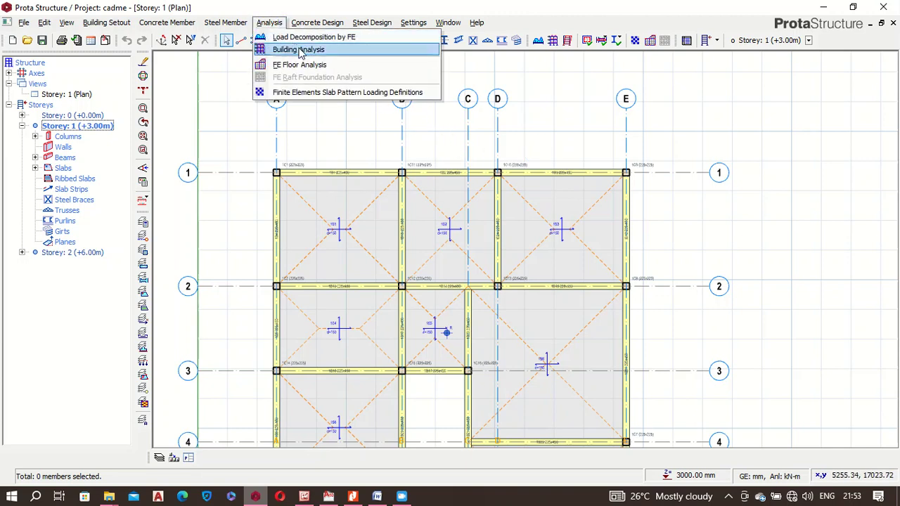
click(311, 57)
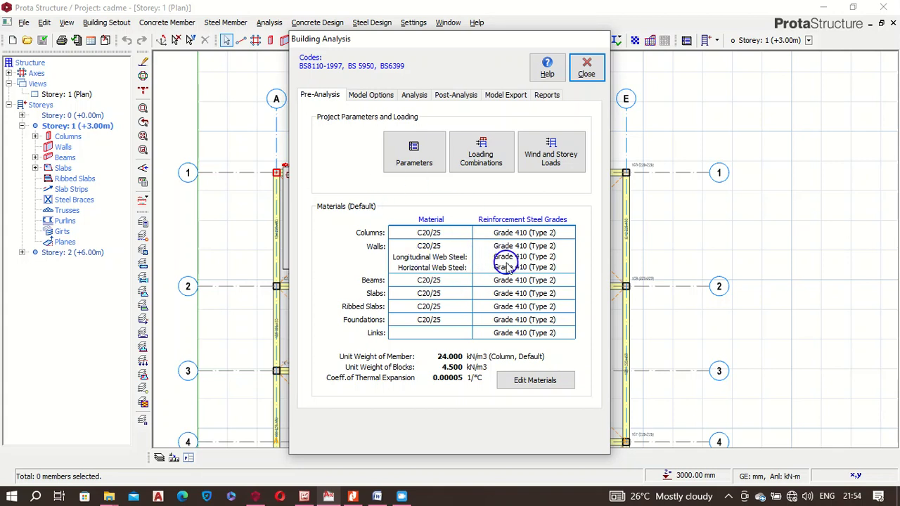
click(541, 381)
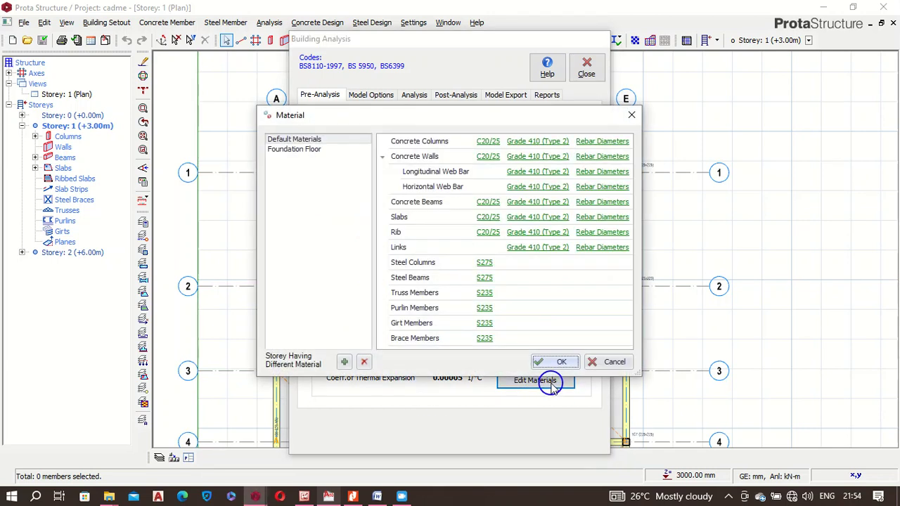
click(495, 142)
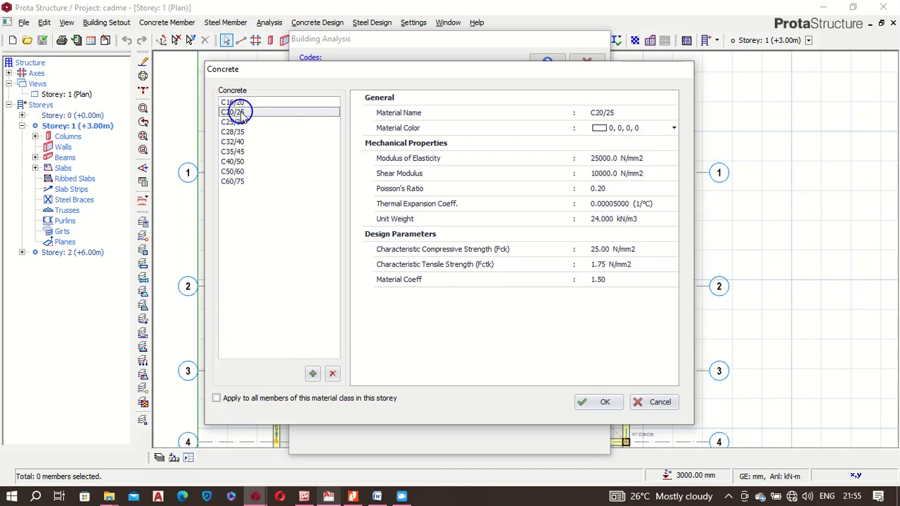
click(264, 404)
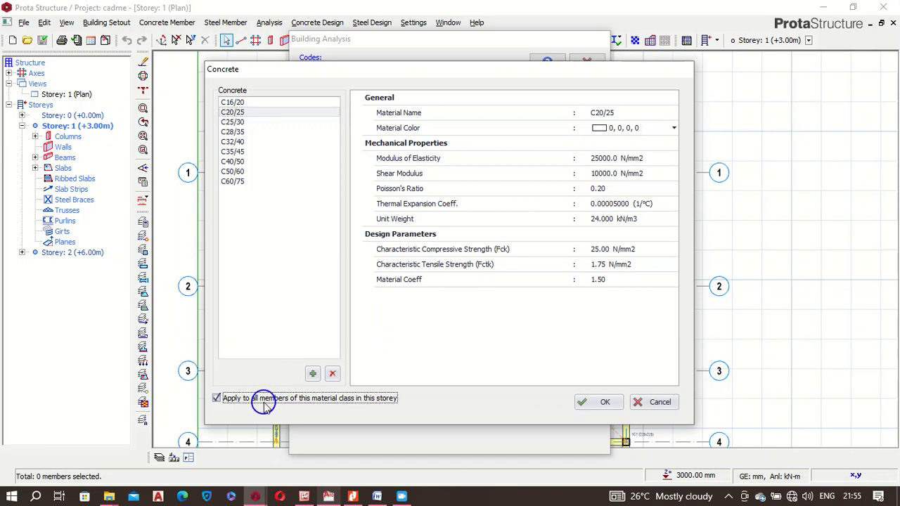
click(604, 403)
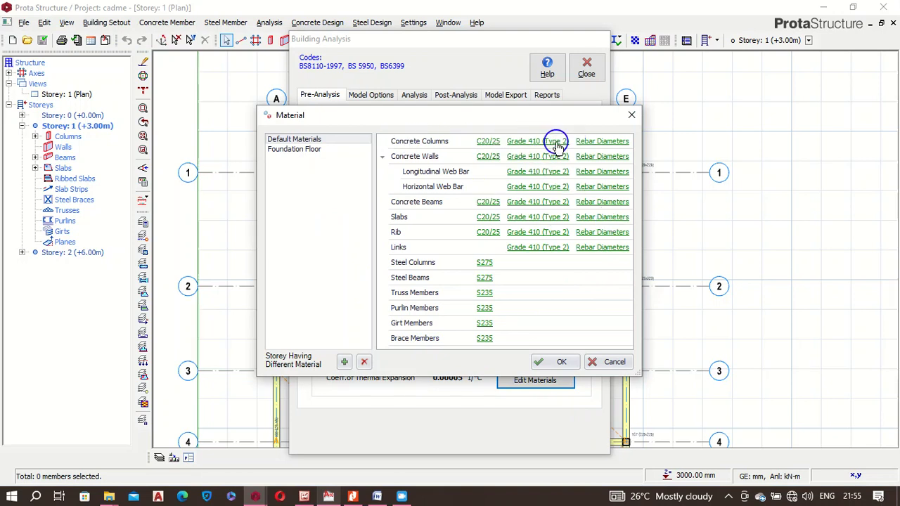
Step: Apply Grade 410 (Type 2) reinforcement steel to all members of this material class in the storey
click(538, 186)
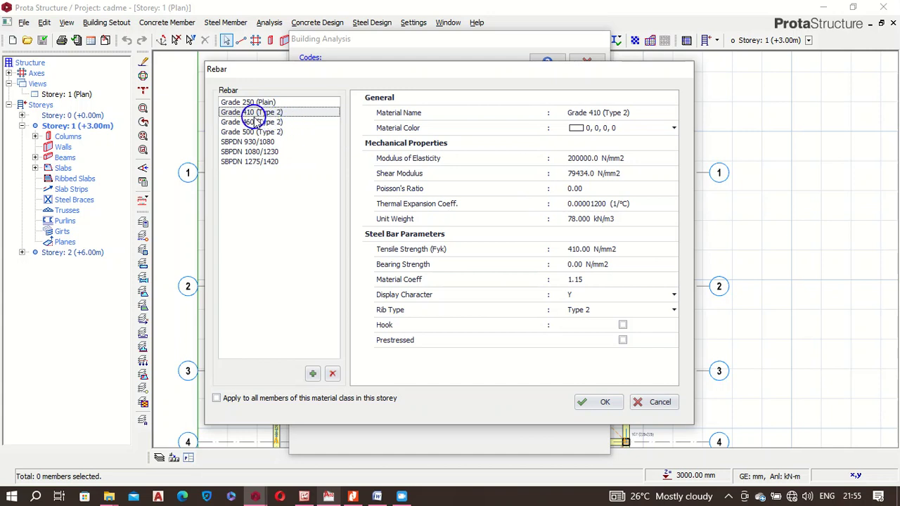
click(284, 399)
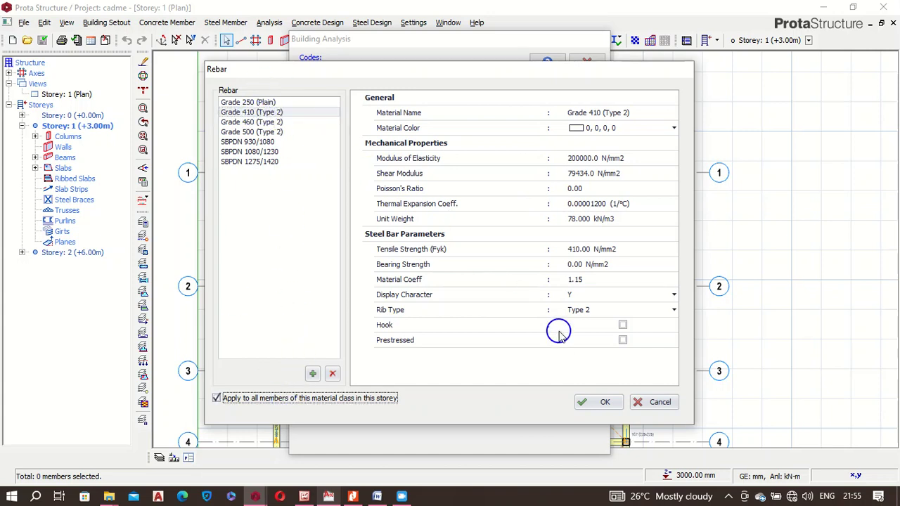
click(602, 403)
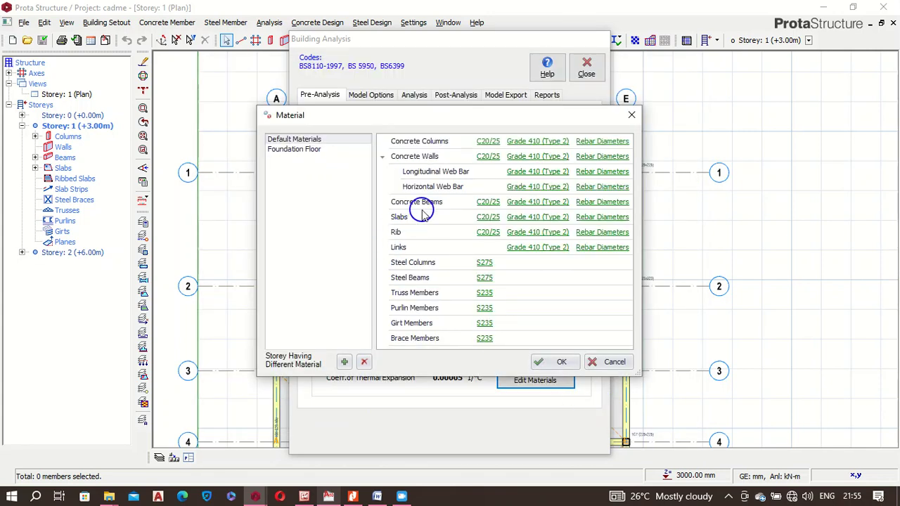
Step: Restrict the concrete column rebar diameters to Y16 only
click(593, 143)
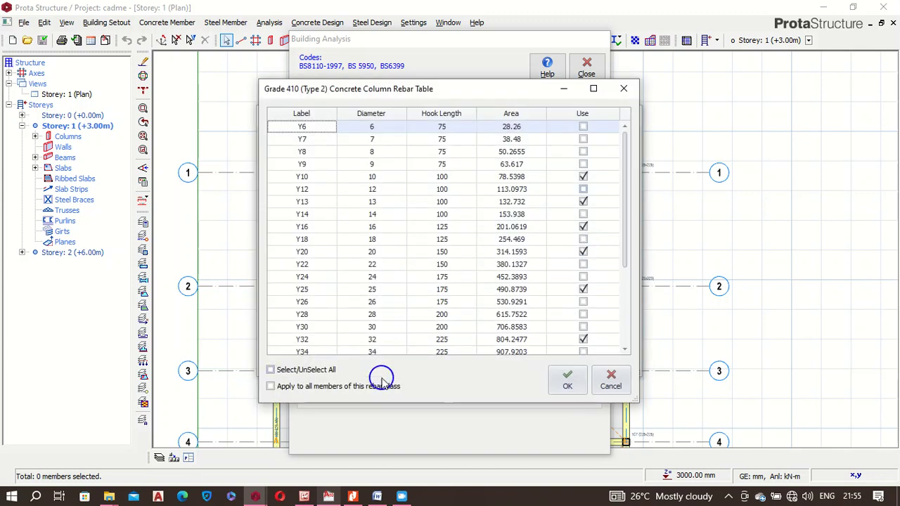
click(310, 371)
click(306, 370)
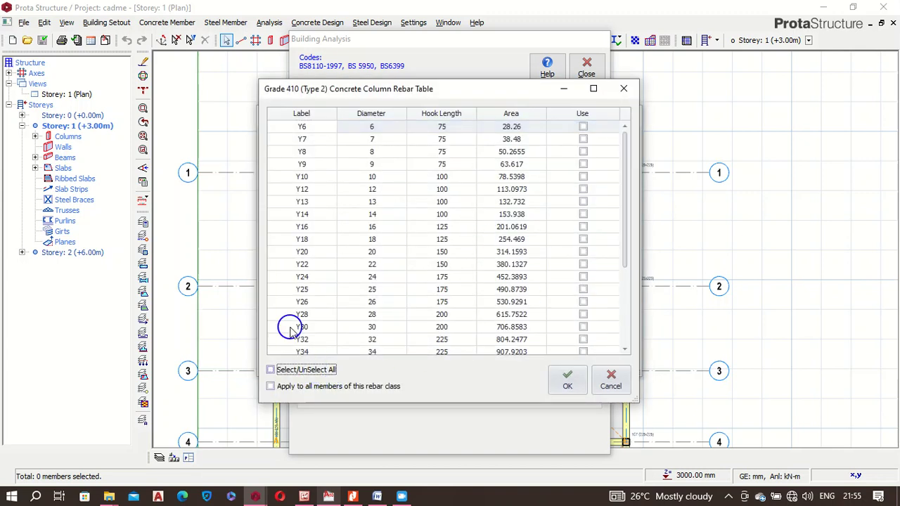
click(582, 227)
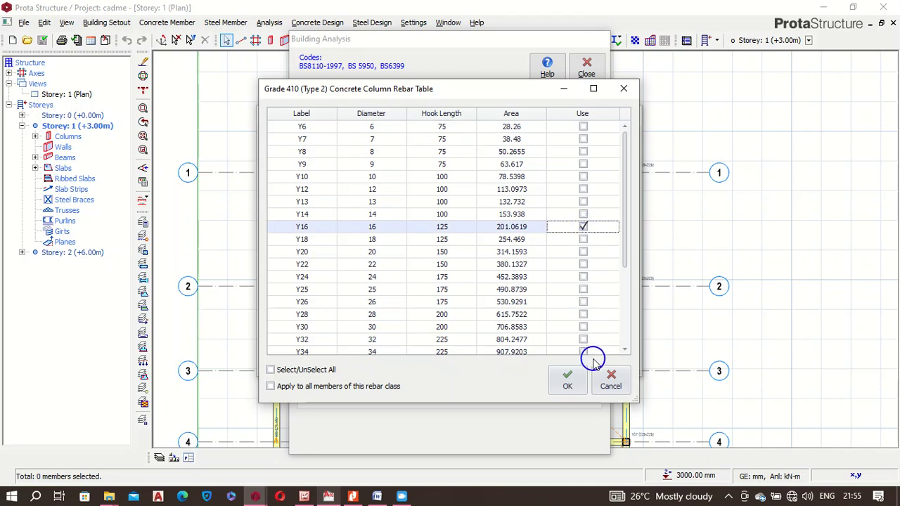
click(573, 383)
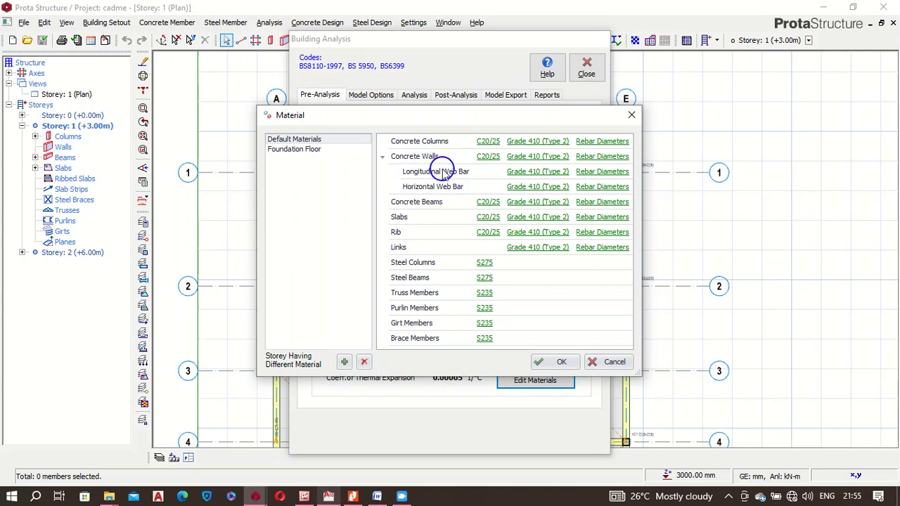
Step: Restrict the concrete beam rebar diameters to Y12 and Y16
click(597, 203)
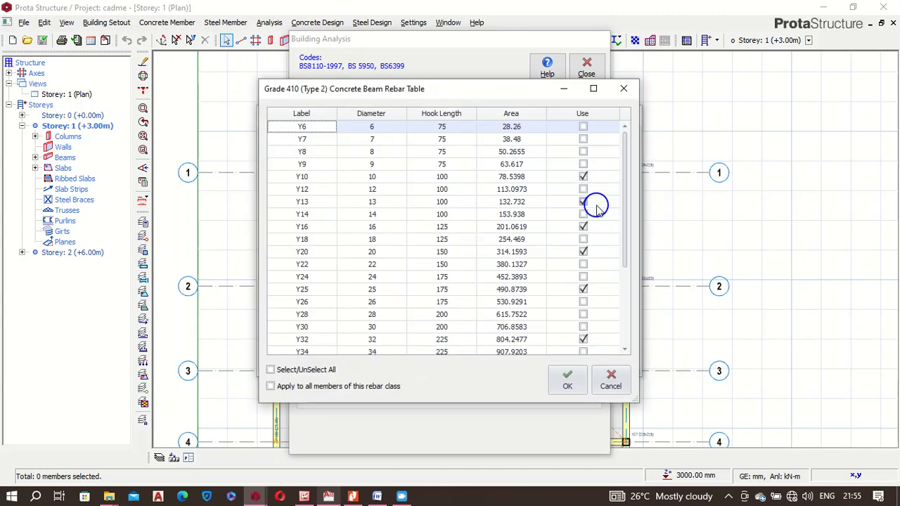
click(310, 372)
click(310, 371)
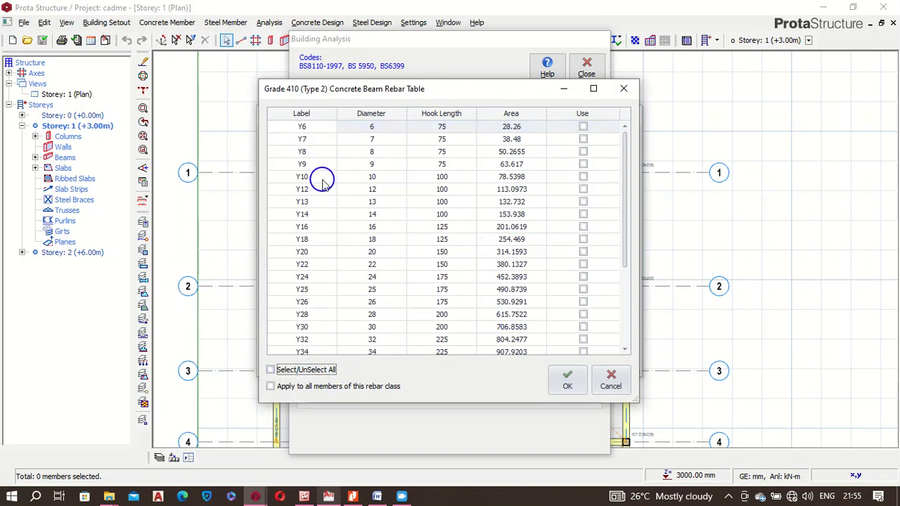
click(582, 189)
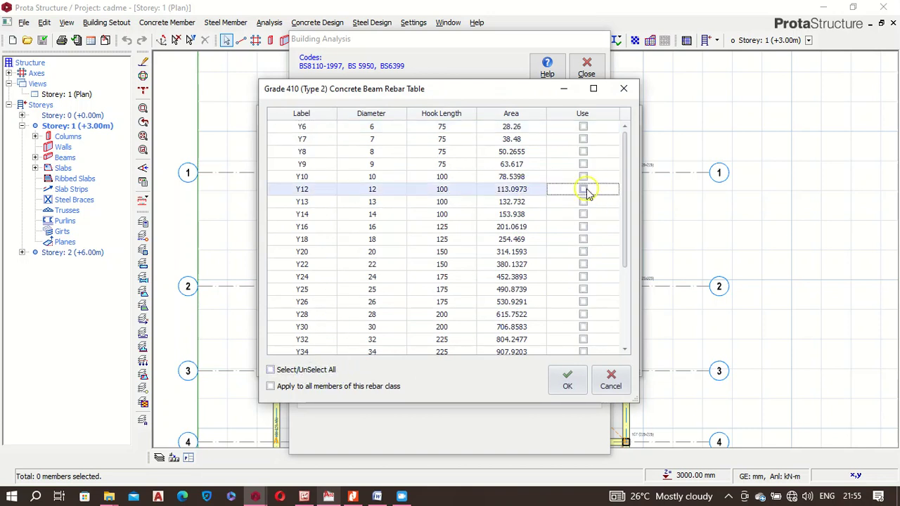
click(583, 227)
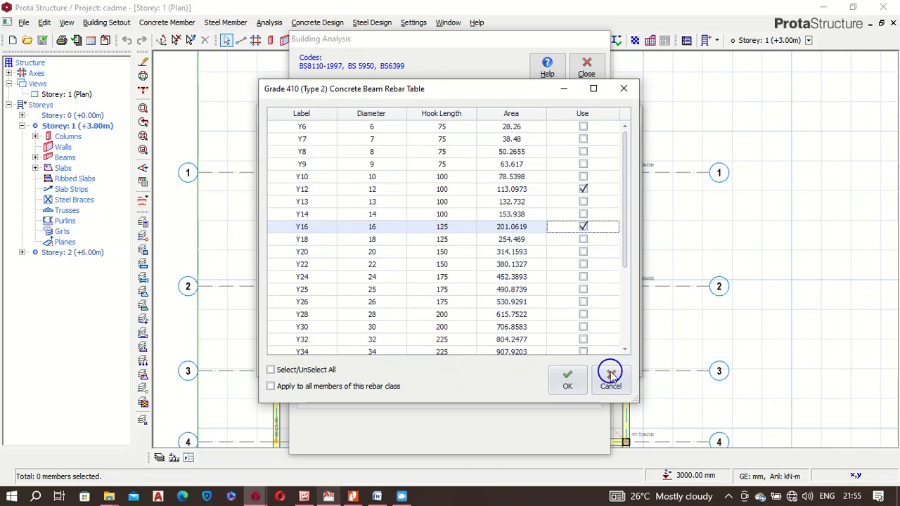
click(566, 383)
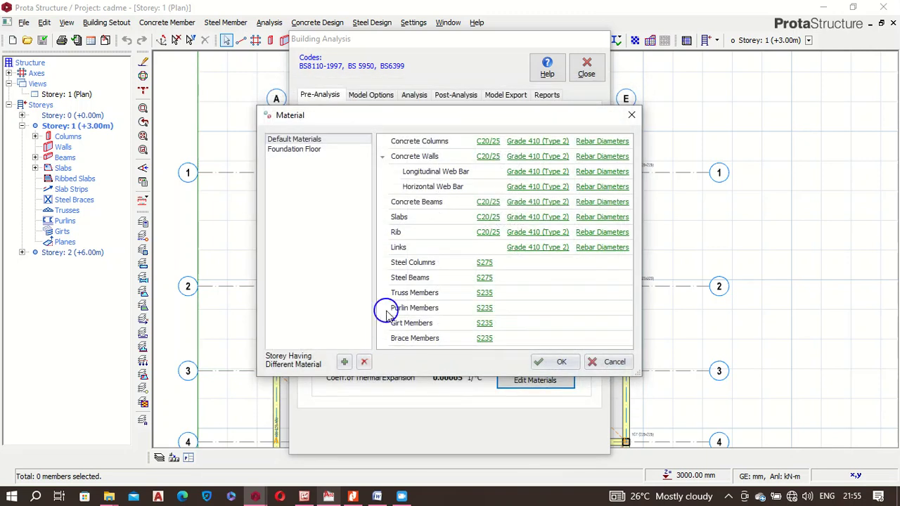
Step: Restrict the slab rebar diameters to Y12 only
click(603, 217)
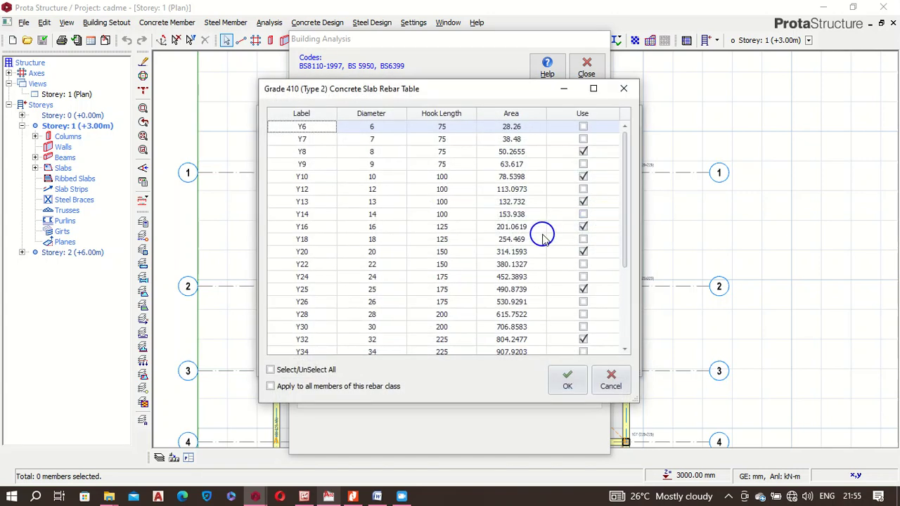
click(318, 370)
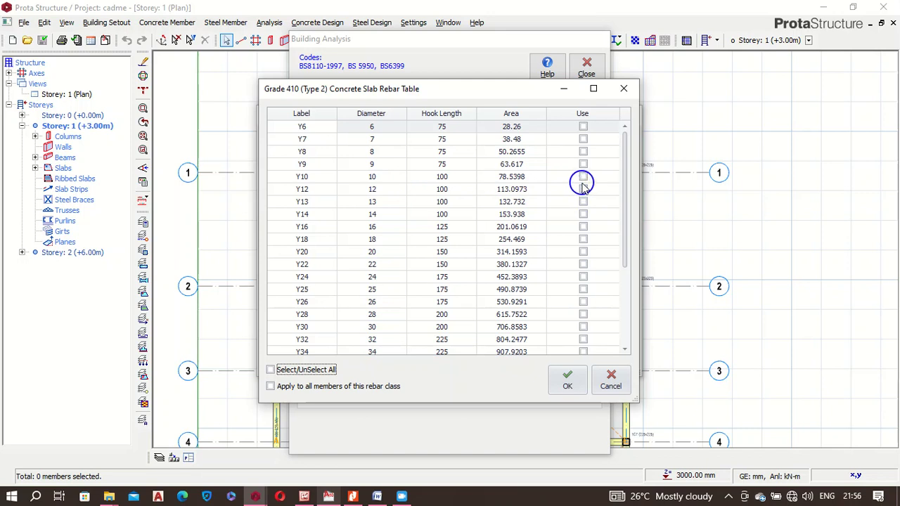
click(583, 190)
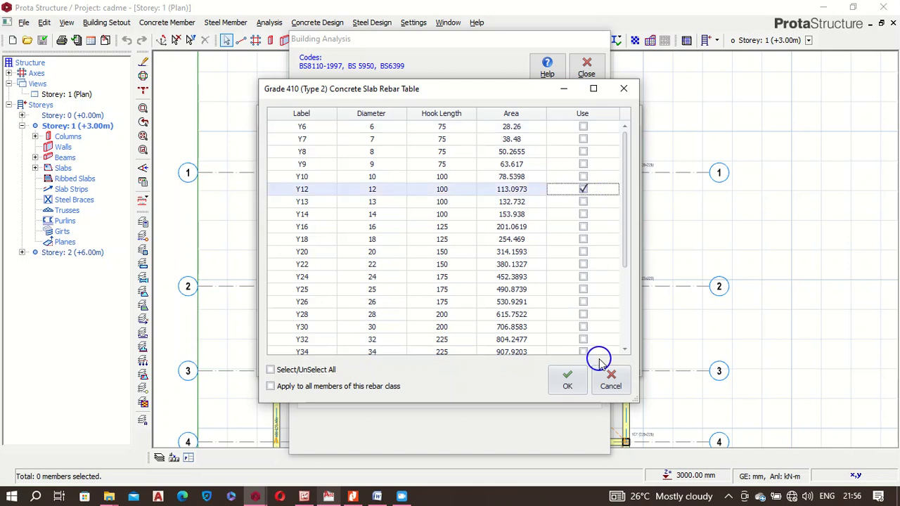
click(568, 382)
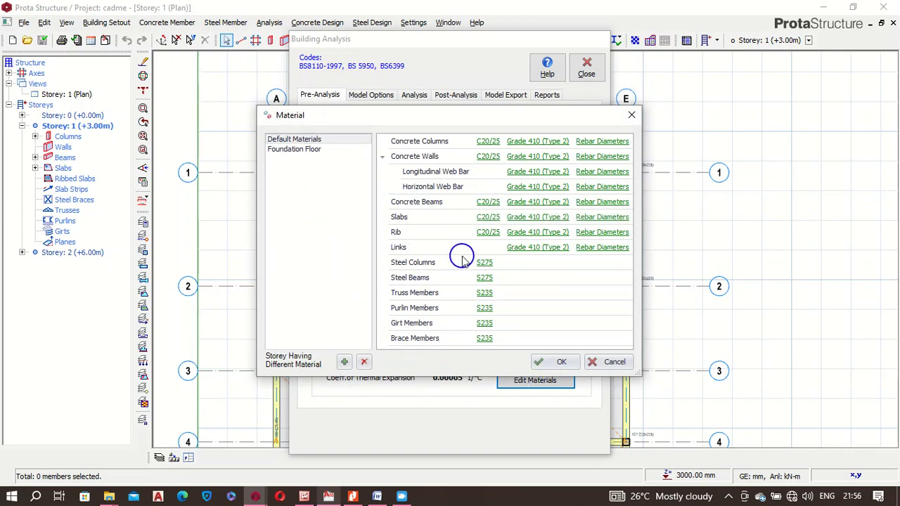
Step: Restrict the default link rebar diameters to Y8 only
click(594, 251)
click(309, 370)
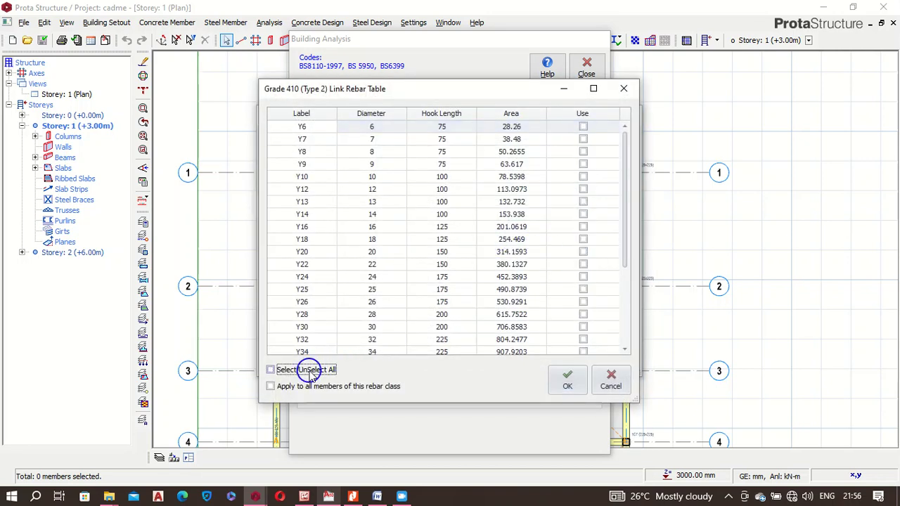
click(583, 151)
click(567, 379)
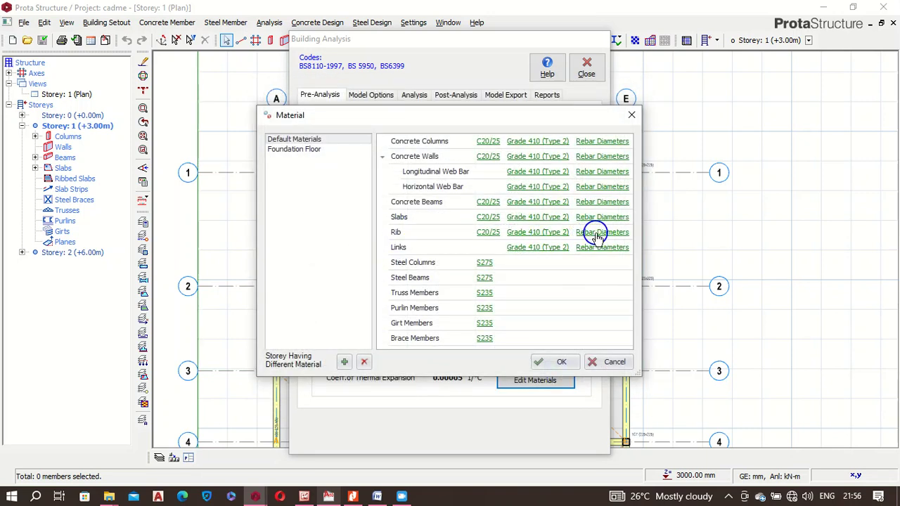
Step: Check the foundation design values in the Word document and restrict the foundation floor's foundation rebar diameters to Y12 only
click(297, 149)
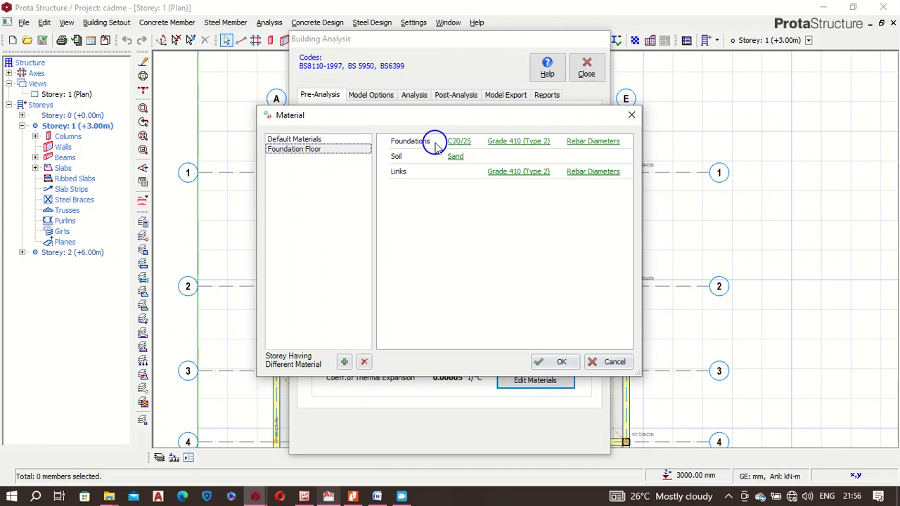
click(376, 497)
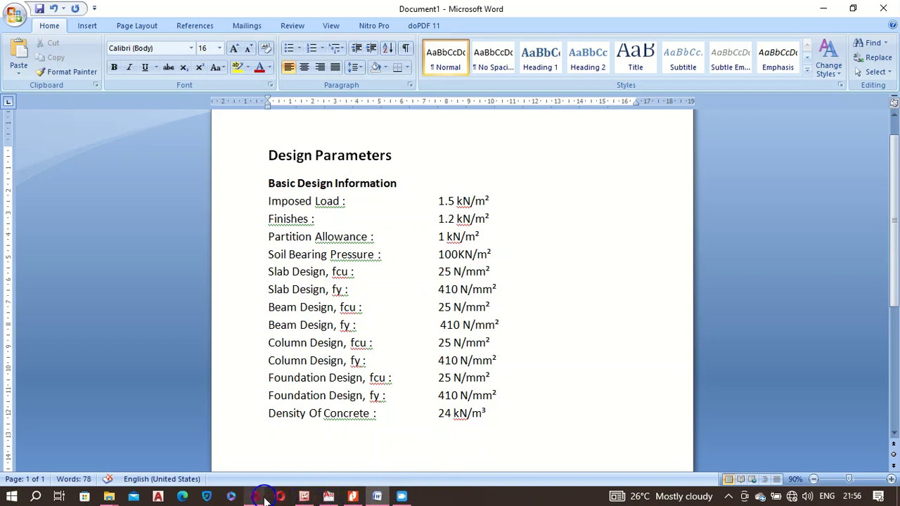
mouse_move(255, 497)
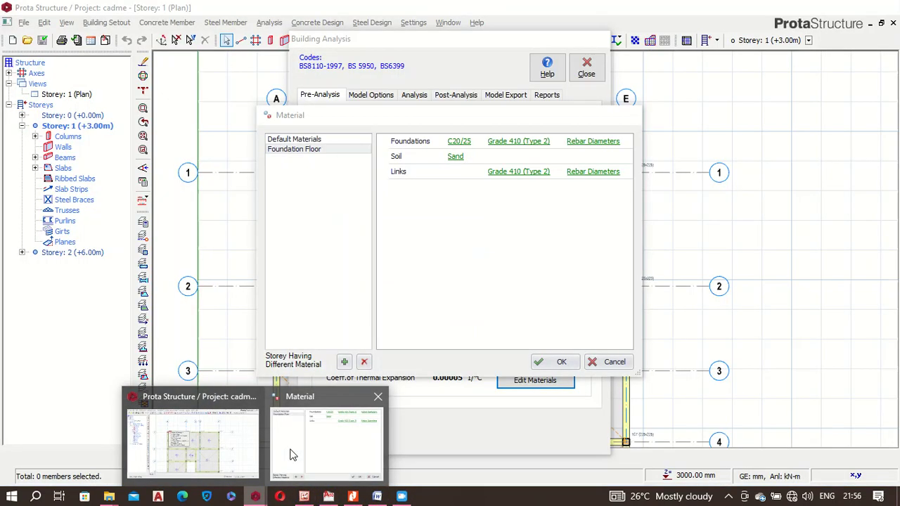
click(288, 450)
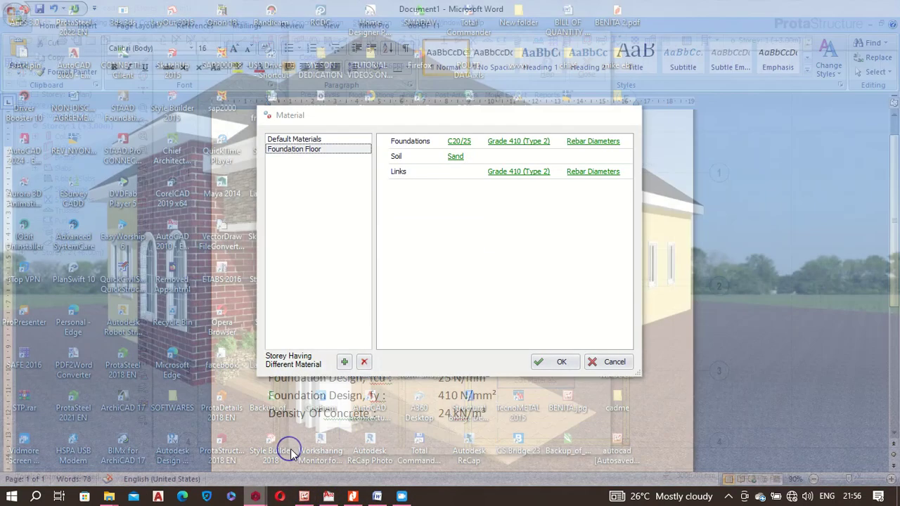
click(585, 141)
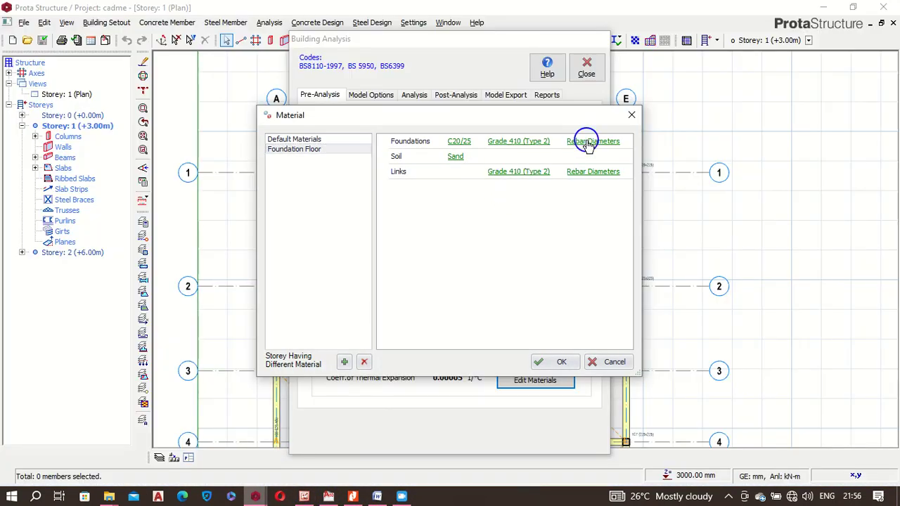
click(314, 370)
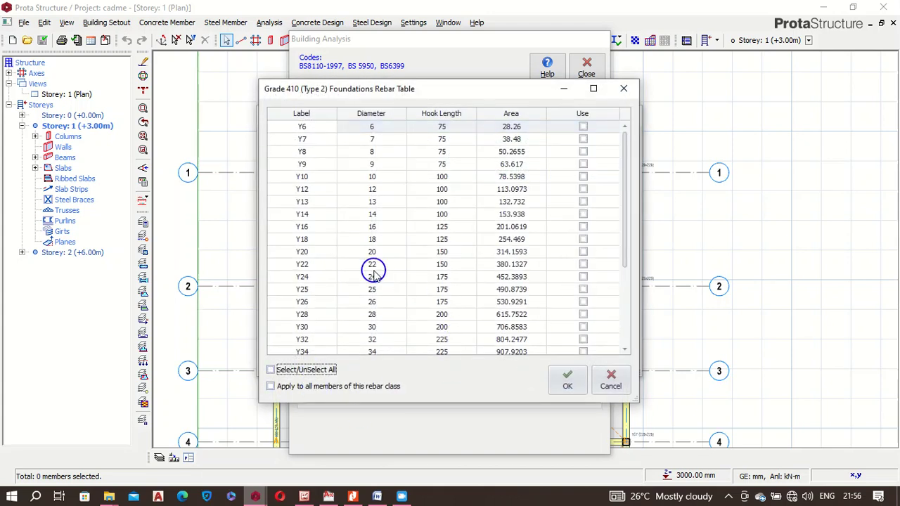
click(583, 189)
click(570, 384)
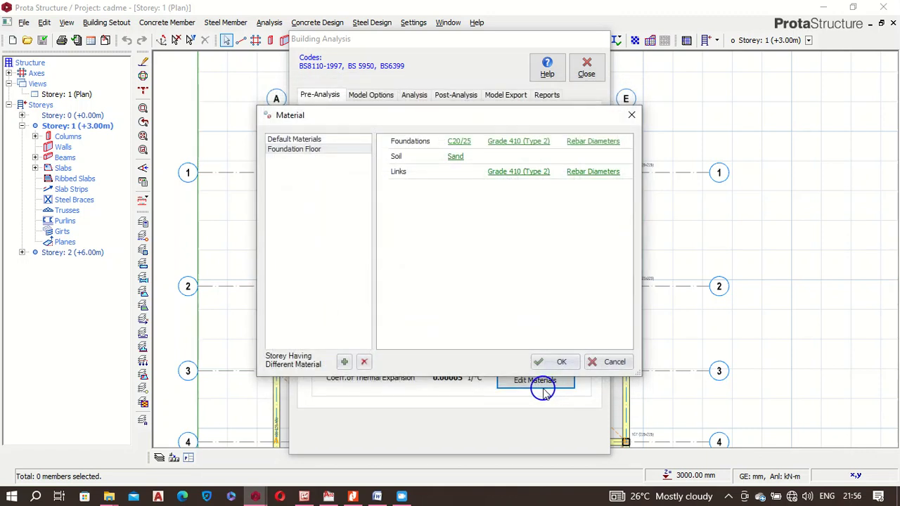
Step: Set the foundation floor's soil material to Silt and accept the material settings
click(455, 157)
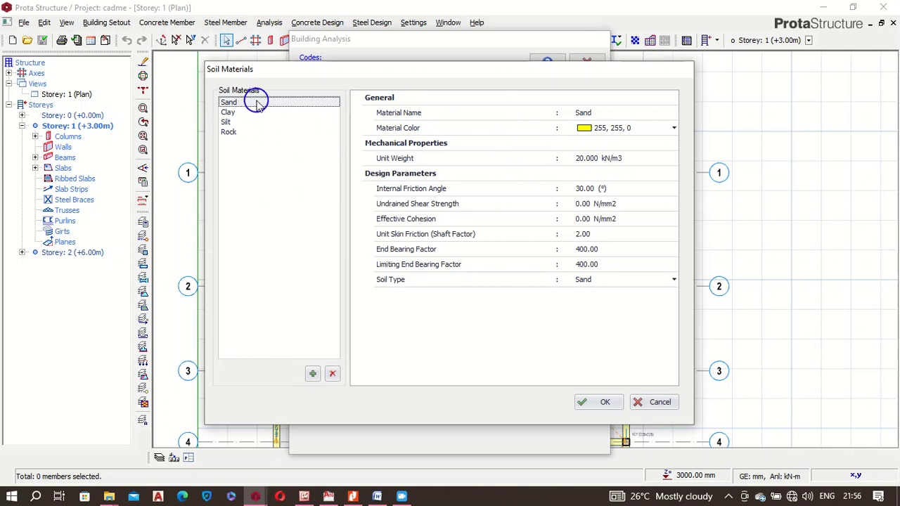
click(227, 122)
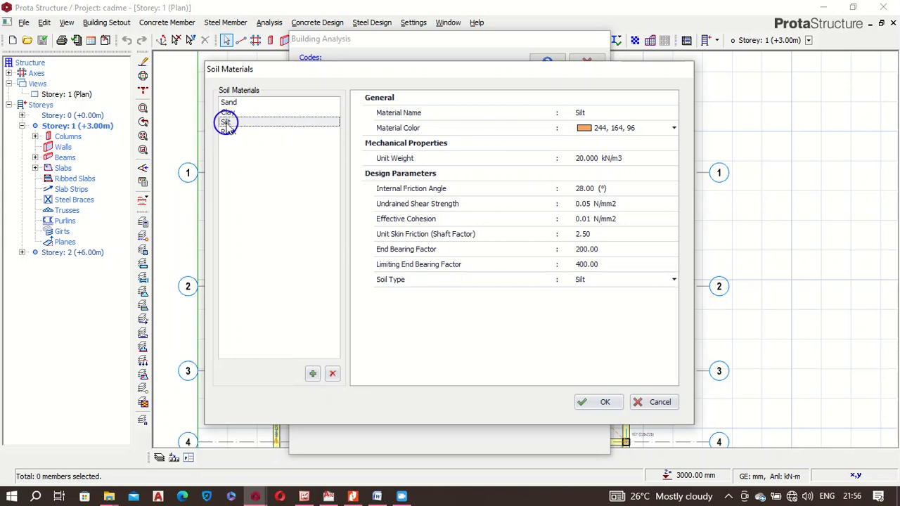
click(601, 408)
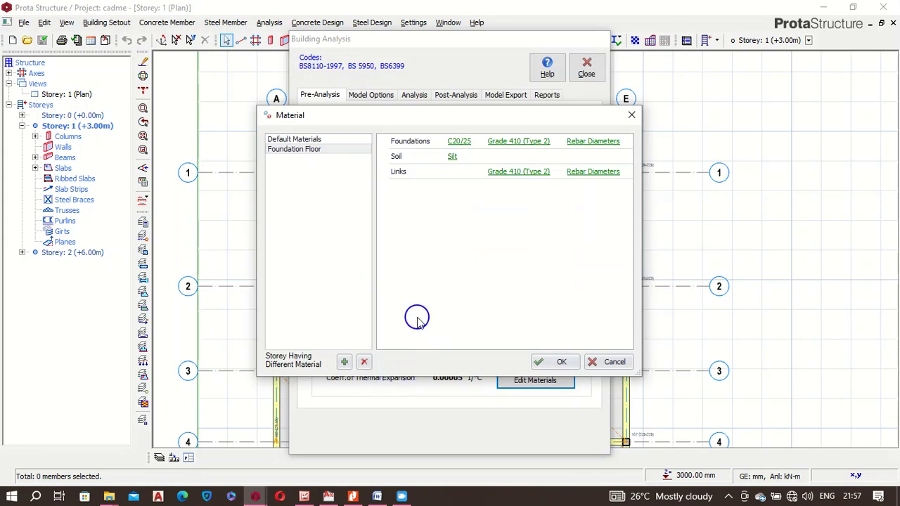
click(552, 361)
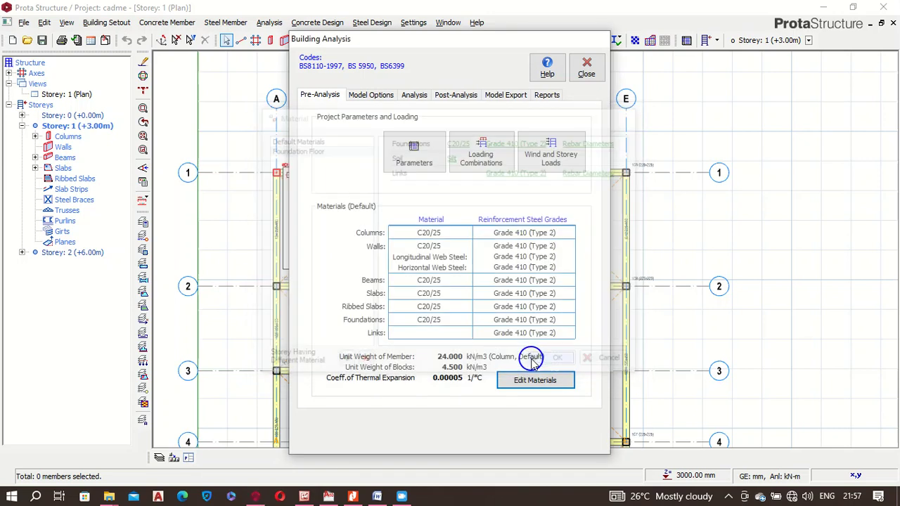
Step: Try to set the allowable stress of soil to 100 kN/m2 in the project's foundation parameters
click(417, 162)
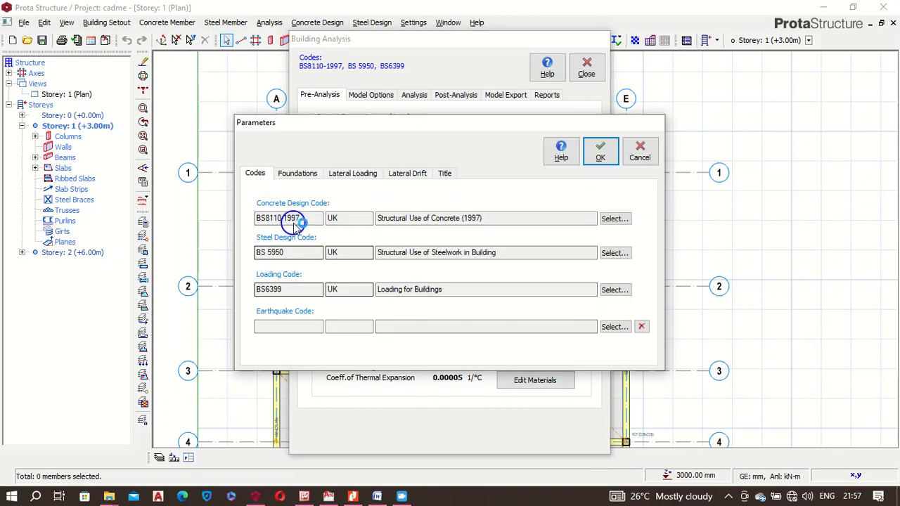
click(301, 173)
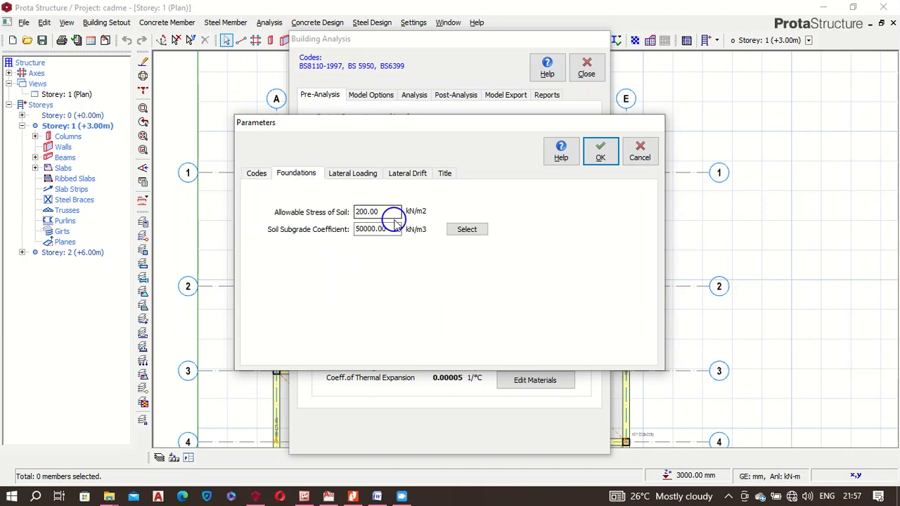
drag(395, 214, 323, 223)
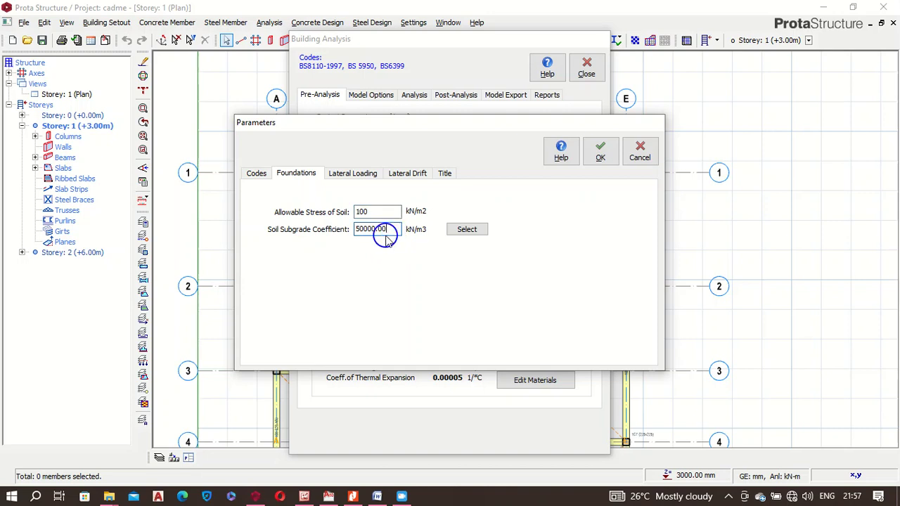
double_click(367, 228)
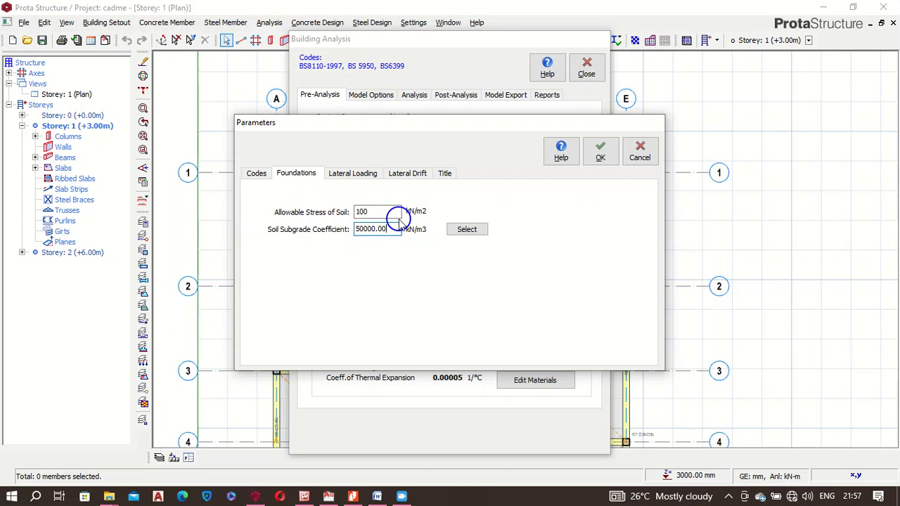
click(366, 211)
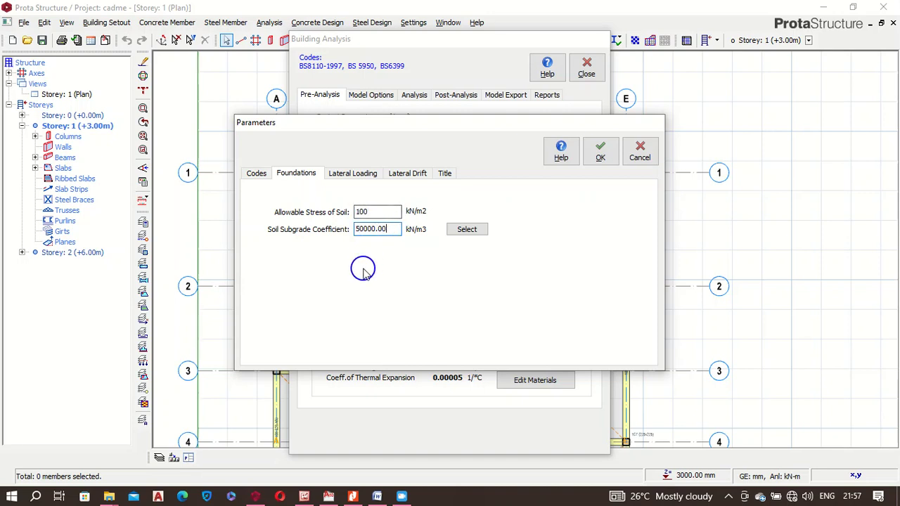
click(366, 226)
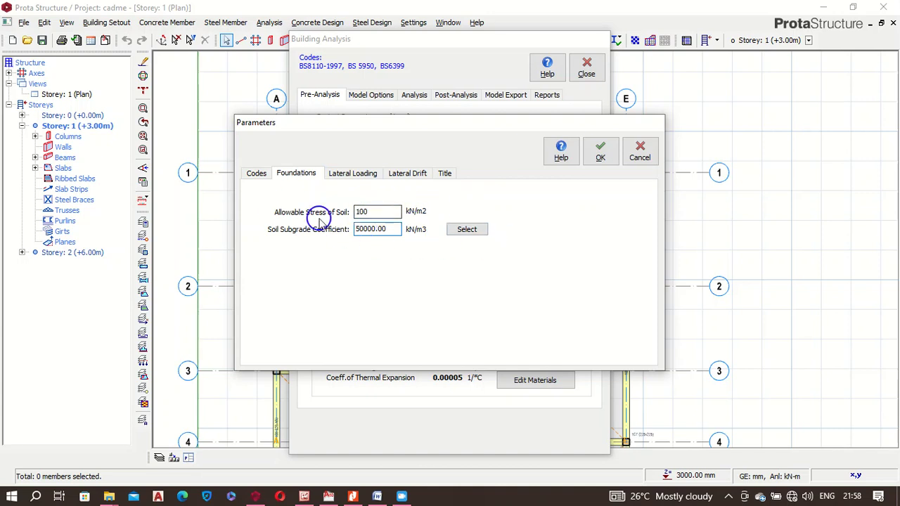
Step: Examine the lateral loading, lateral drift, title and design code parameters, then leave them without saving and close the building analysis
click(351, 175)
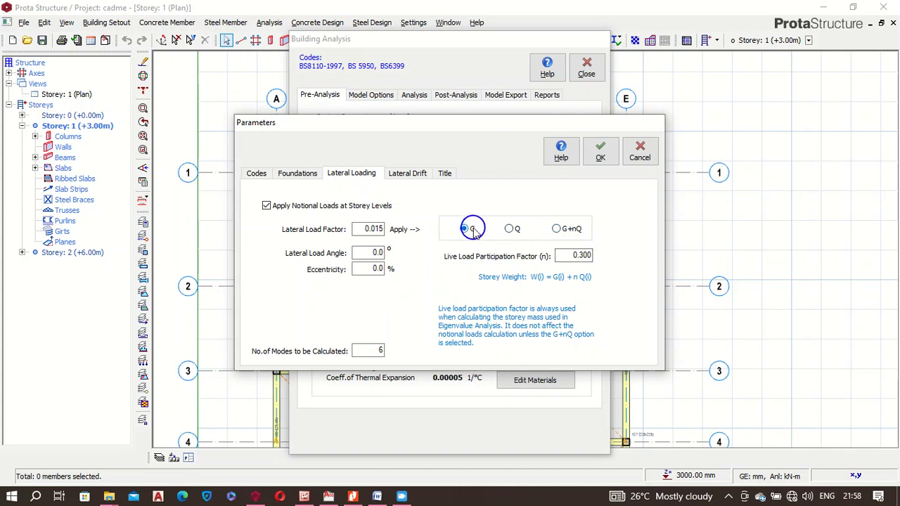
click(405, 173)
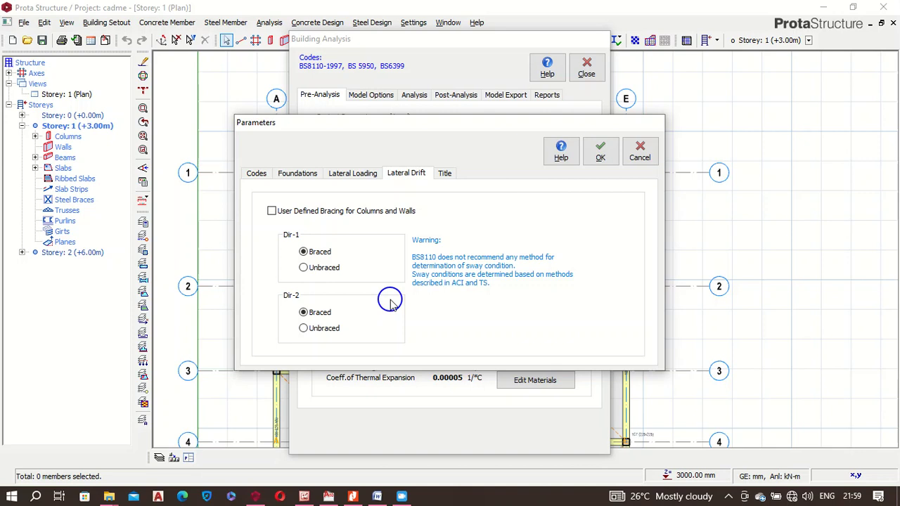
click(443, 175)
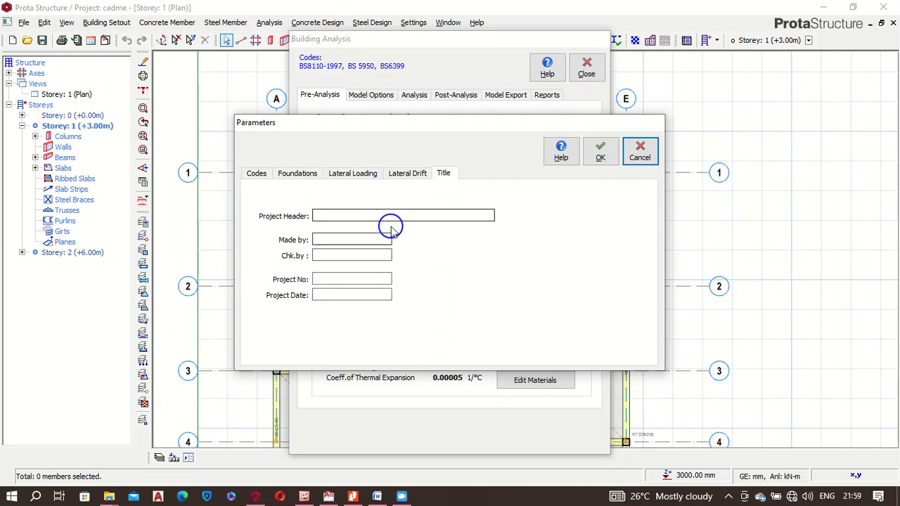
click(256, 173)
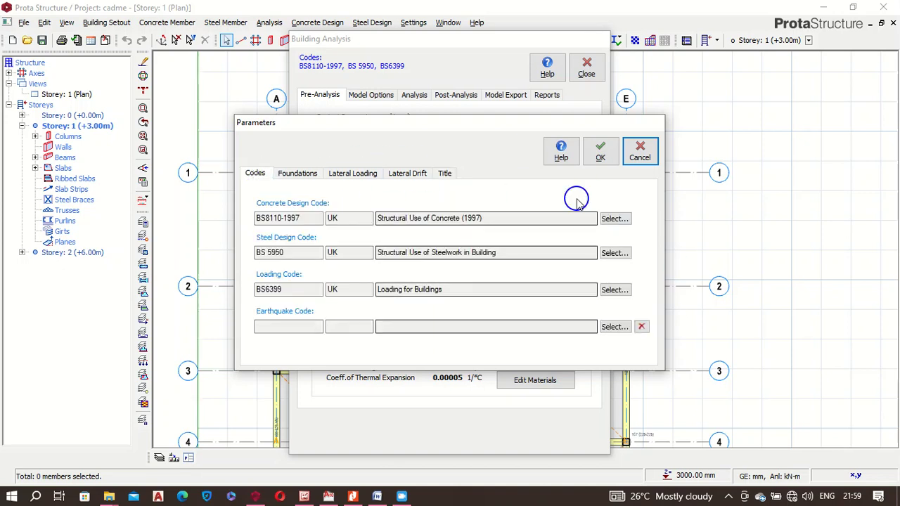
click(639, 151)
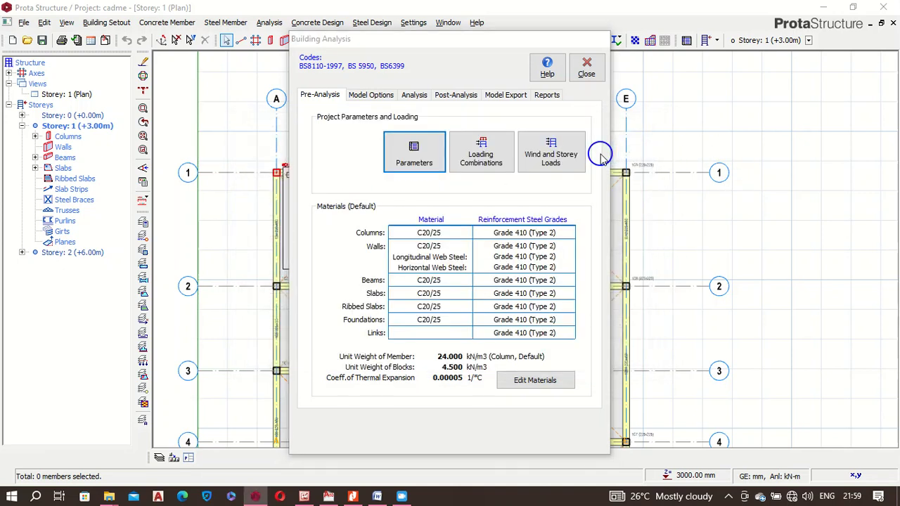
click(588, 67)
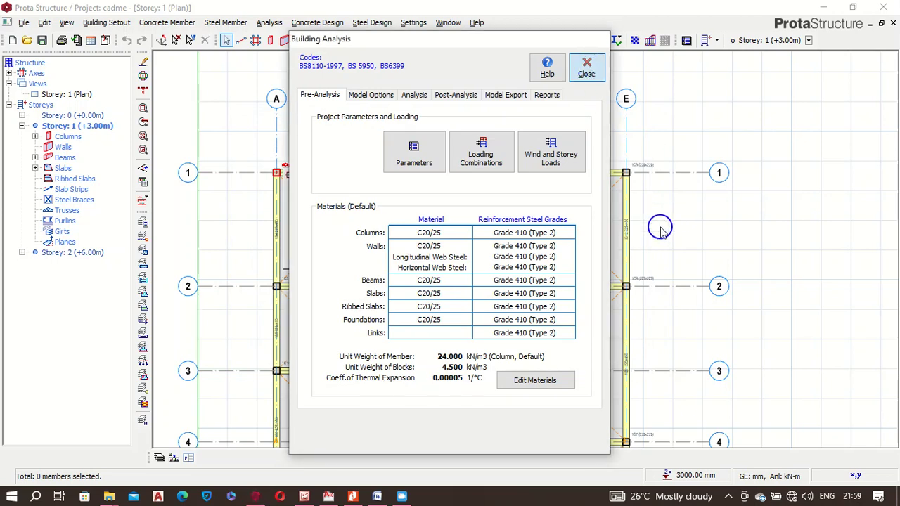
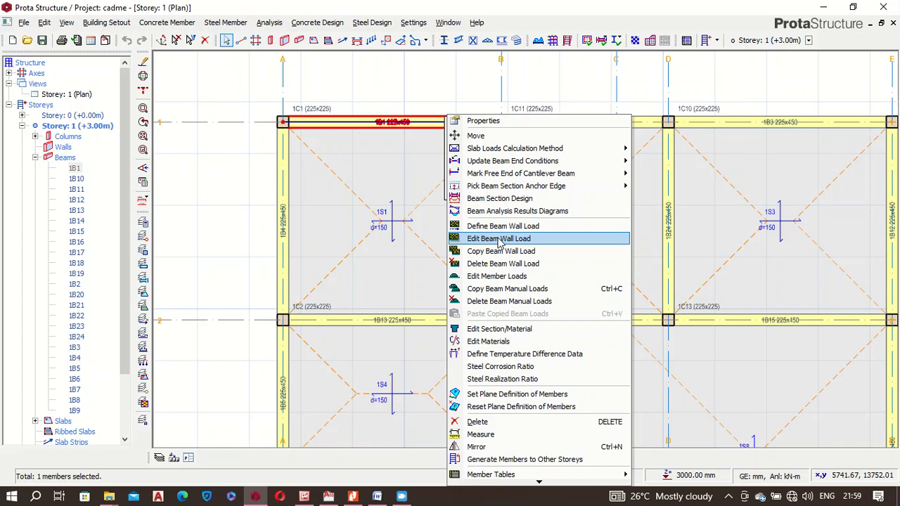
Step: Define a wall load on beam 1B1 with unit weight 3 kN/m2, wall height 2.7 m and wall thickness 0.225 m
click(498, 239)
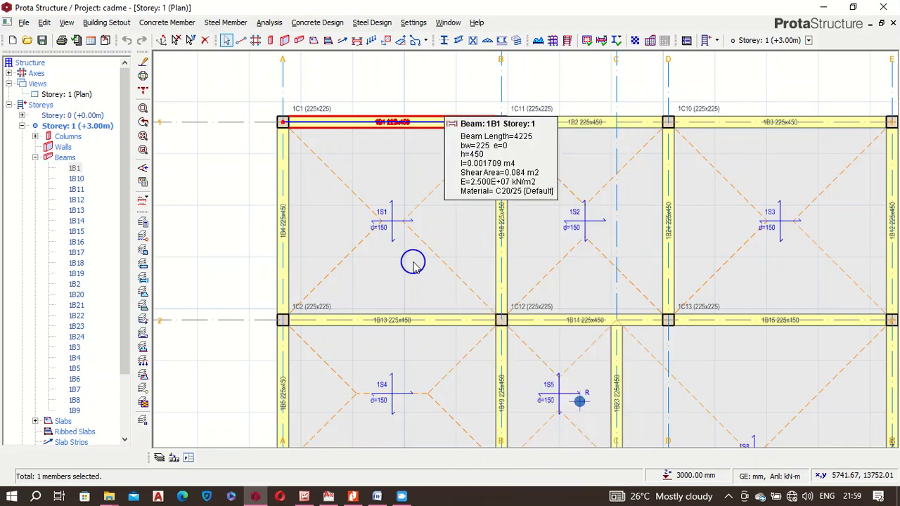
right_click(393, 287)
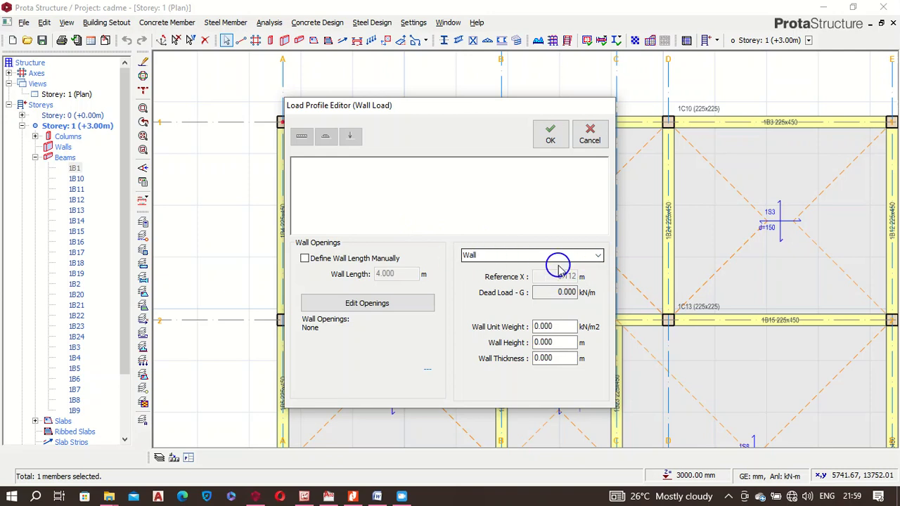
click(540, 326)
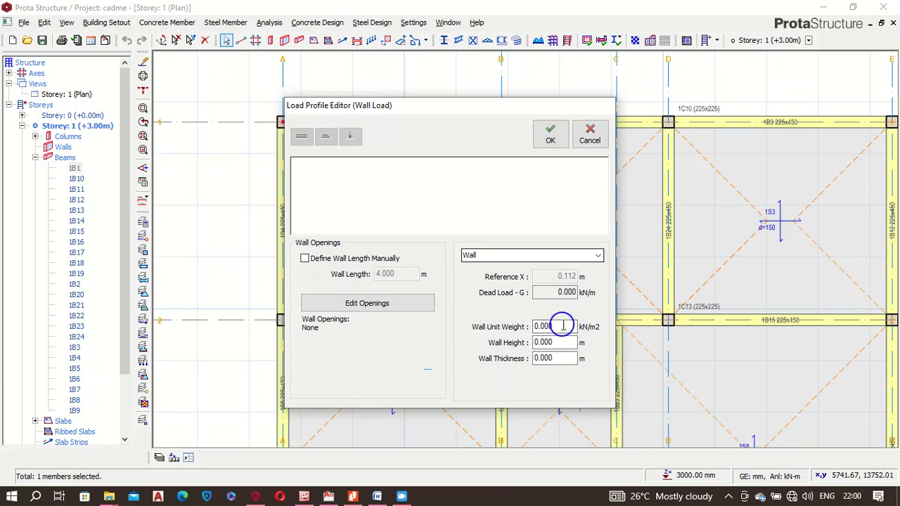
click(568, 325)
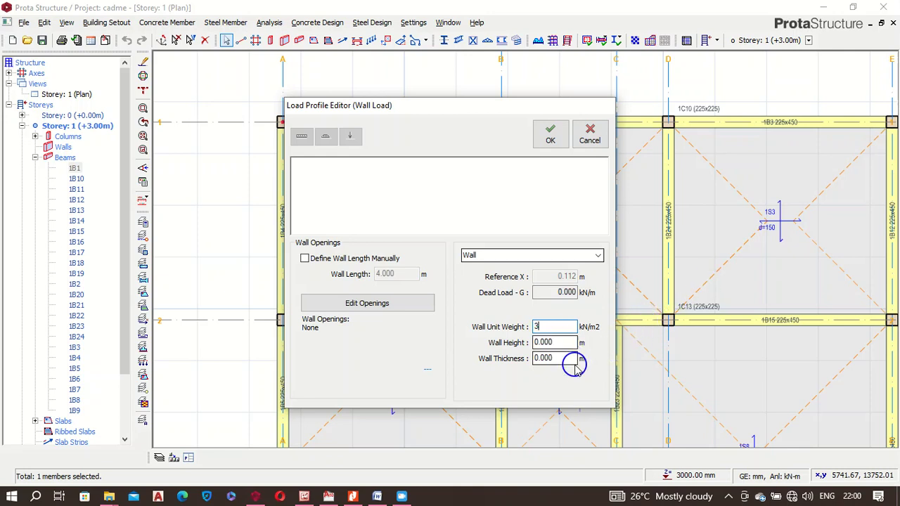
key(Tab)
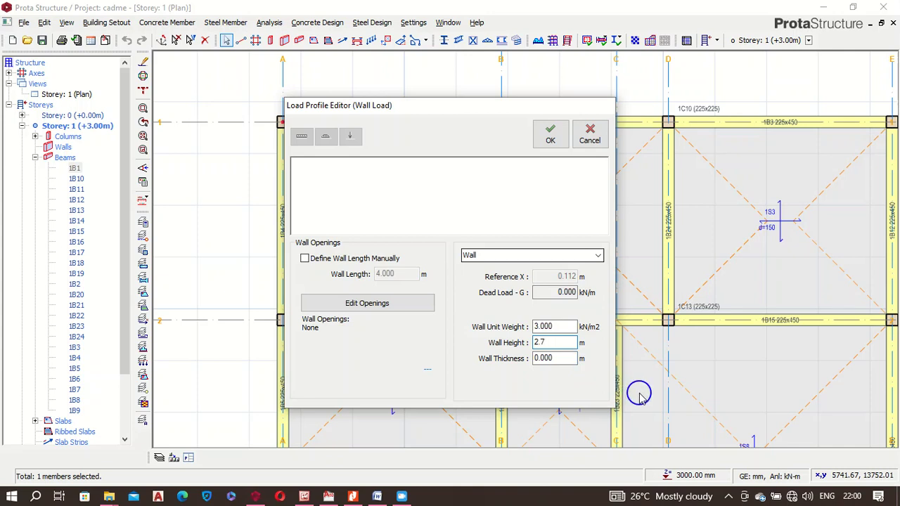
click(566, 358)
click(487, 368)
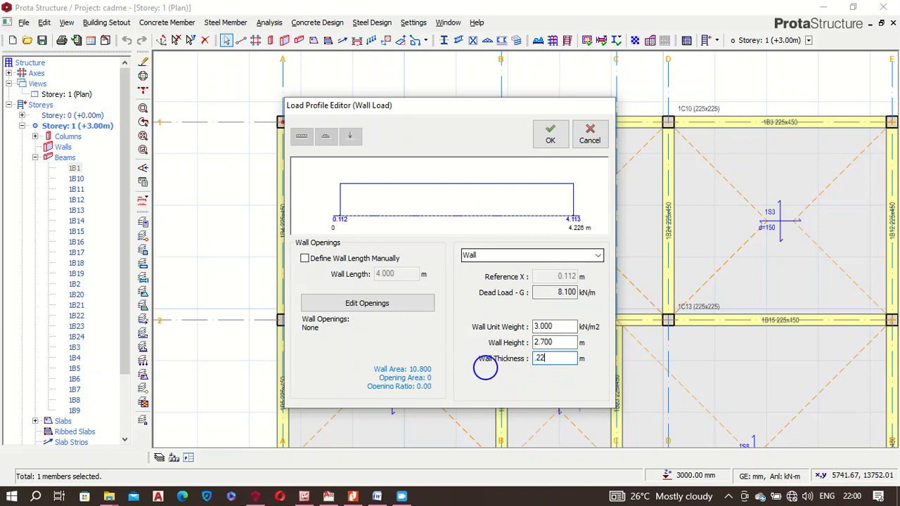
Step: Add an opening 1000 mm wide and 1200 mm high to the wall on beam 1B1
click(362, 310)
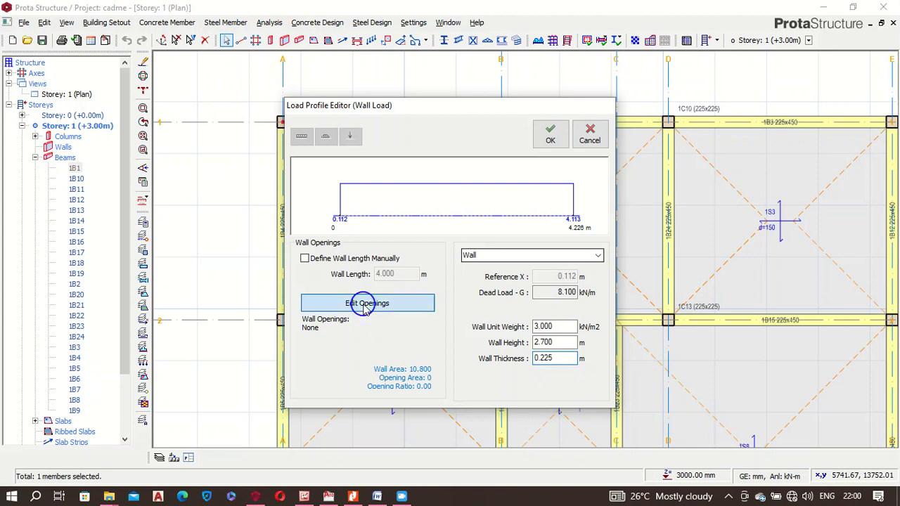
click(425, 304)
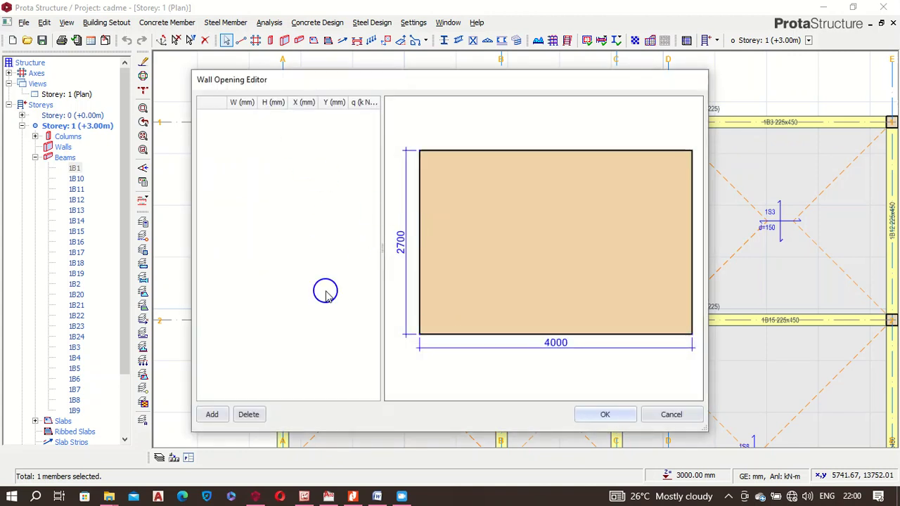
click(211, 414)
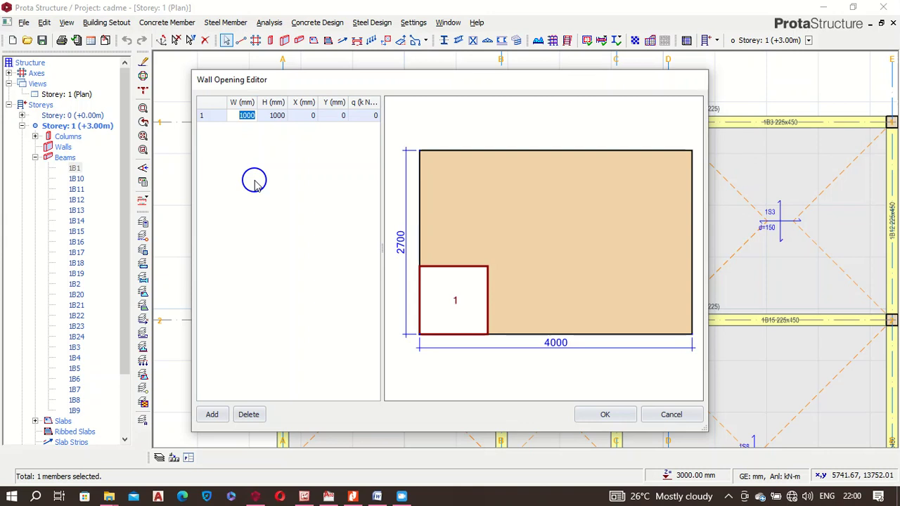
text(0)
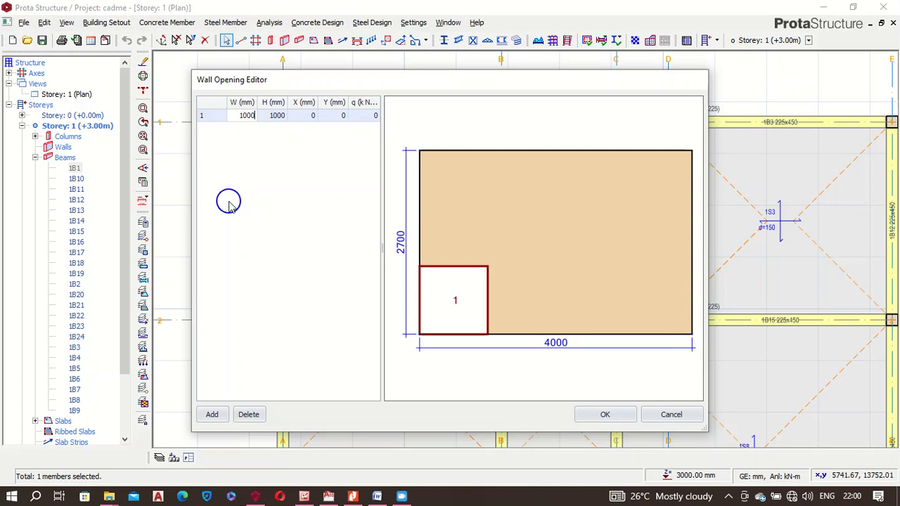
click(277, 117)
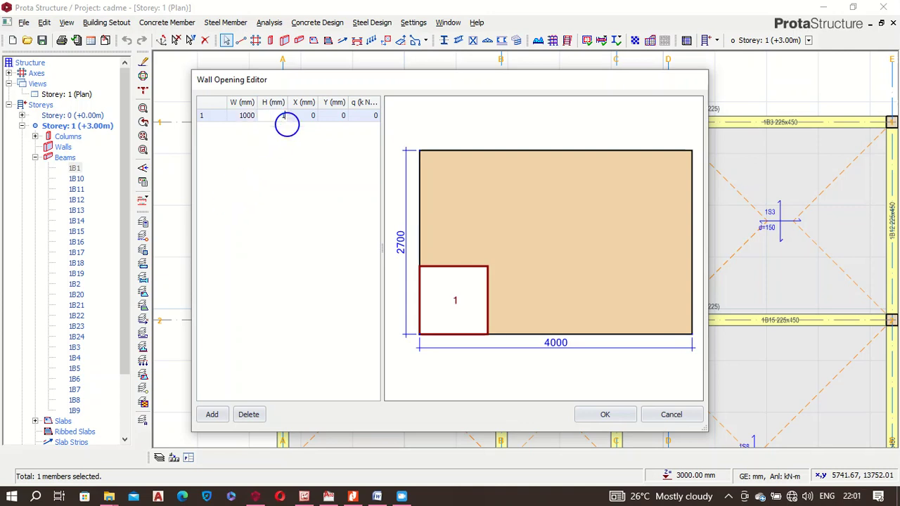
text(1200)
Step: Position the wall opening at X 1500 mm and Y 900 mm and accept the wall load for beam 1B1
click(311, 116)
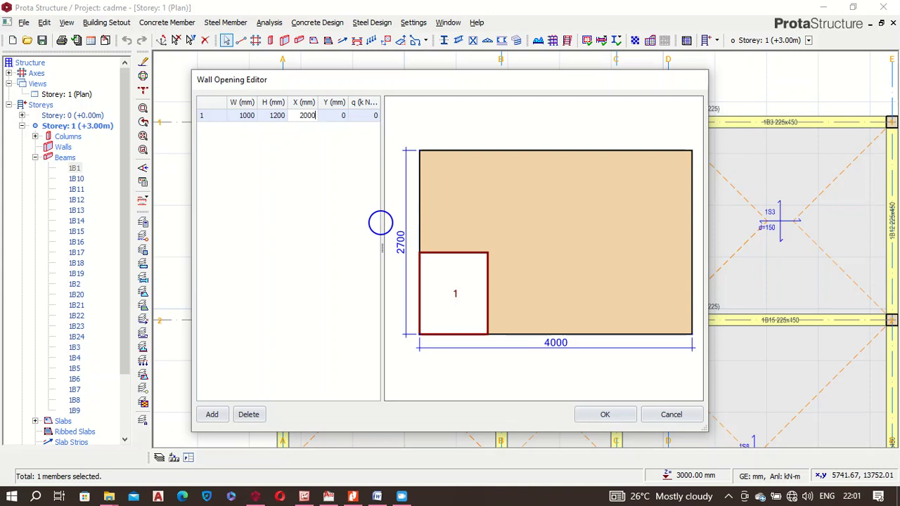
click(338, 120)
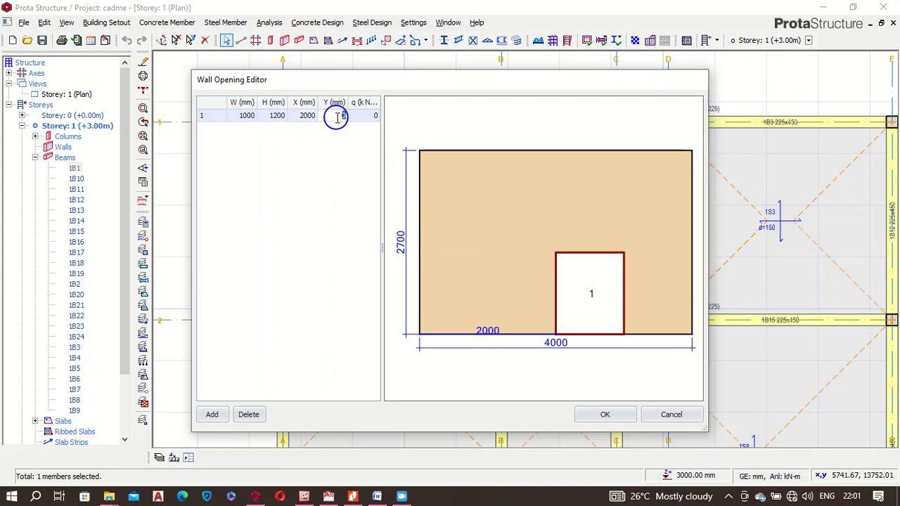
click(302, 116)
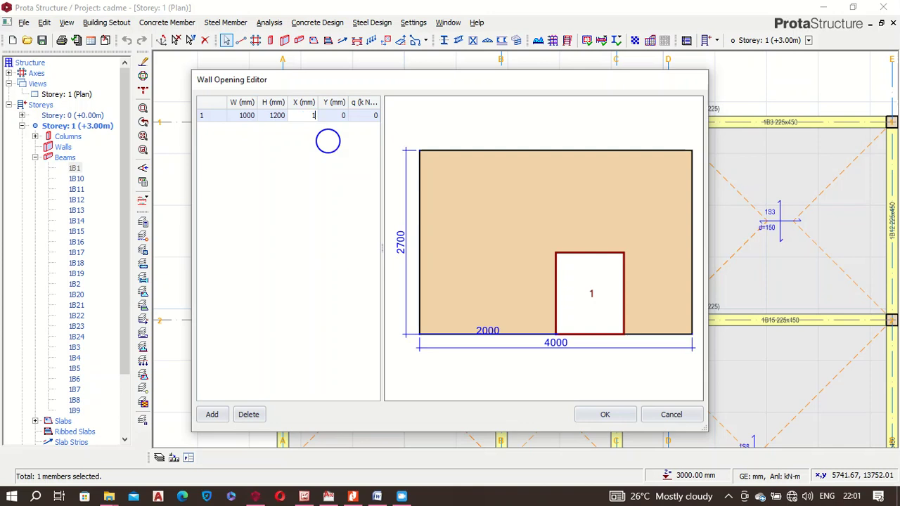
click(340, 121)
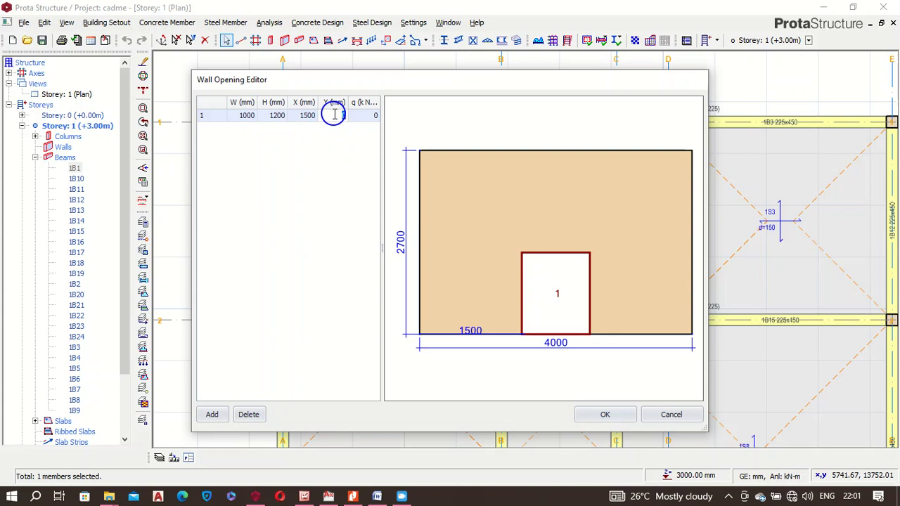
text(900)
key(Return)
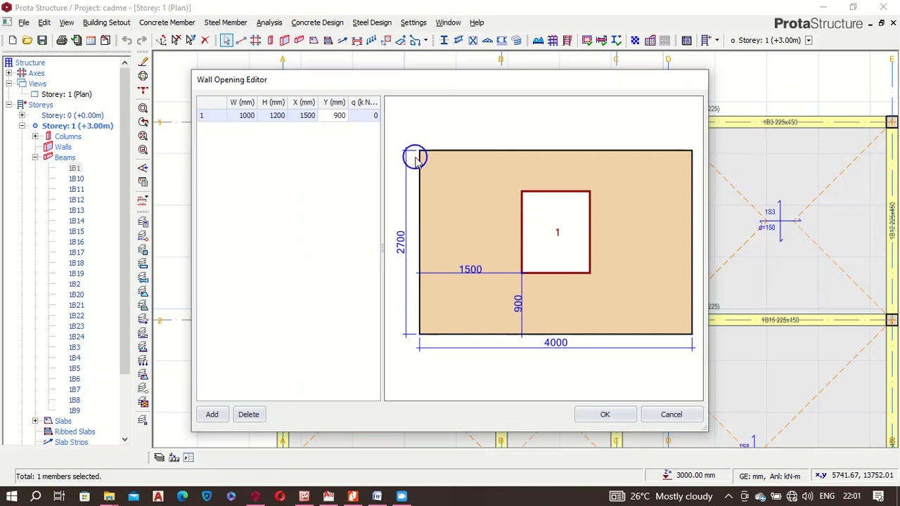
click(606, 417)
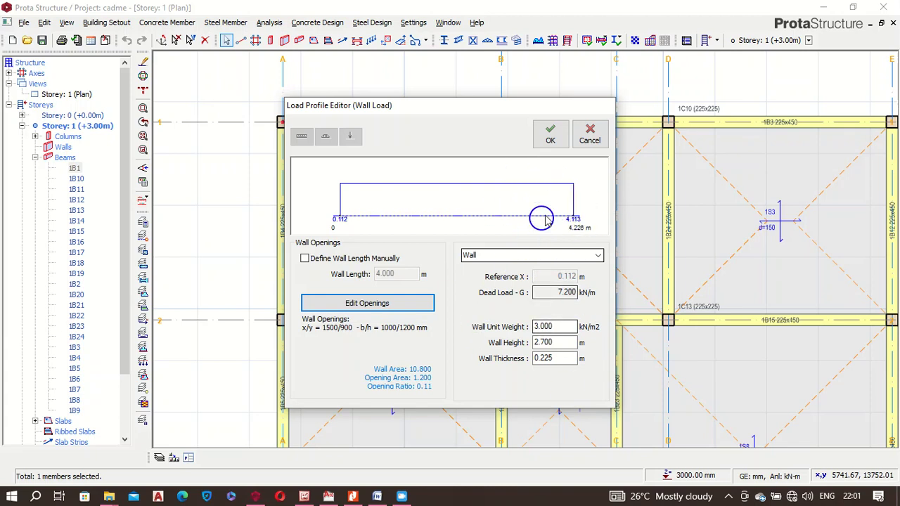
click(553, 139)
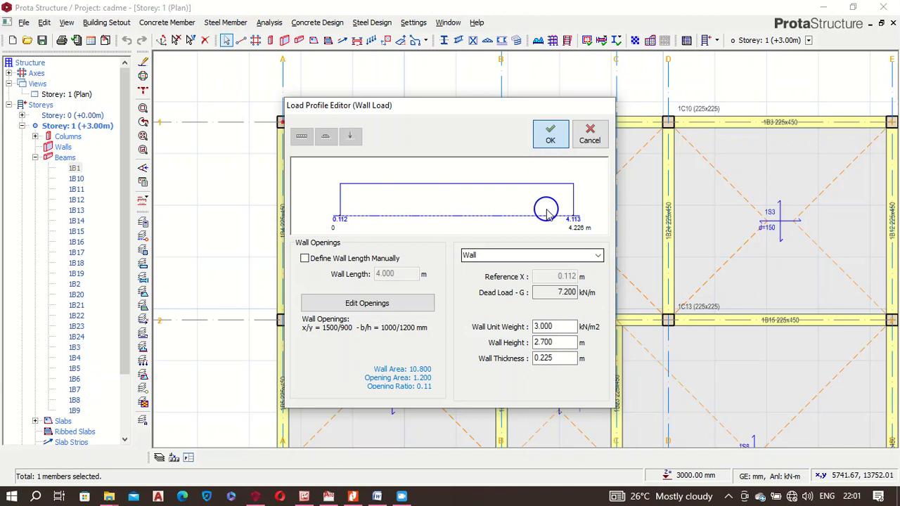
click(415, 88)
Step: Copy the wall load of beam 1B1
scroll(438, 82, down, 1)
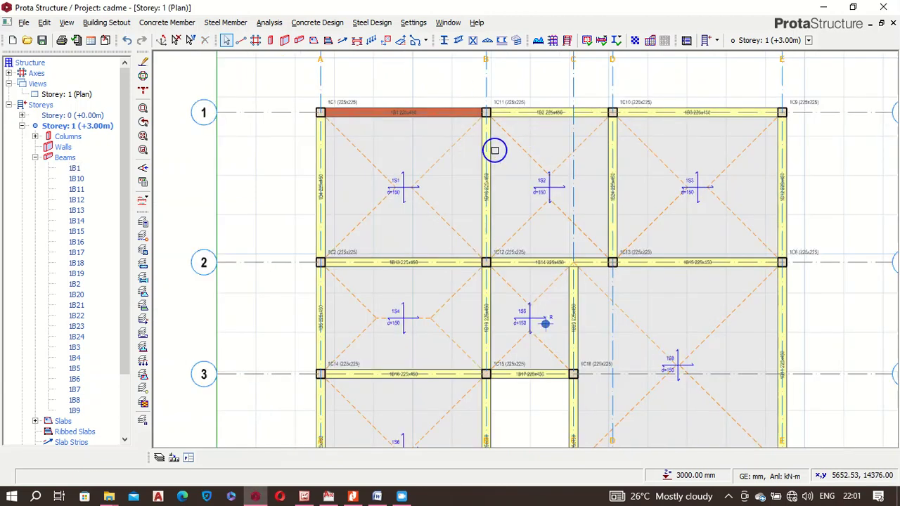
scroll(454, 107, up, 1)
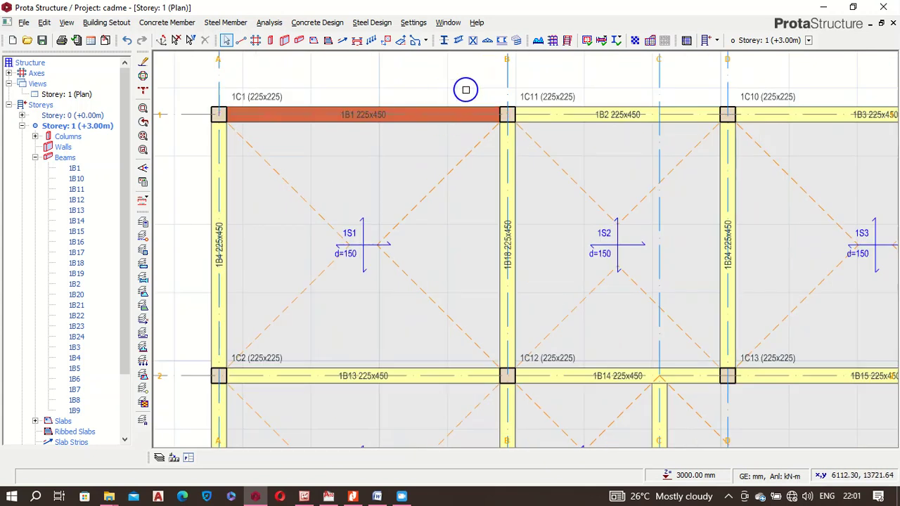
click(468, 106)
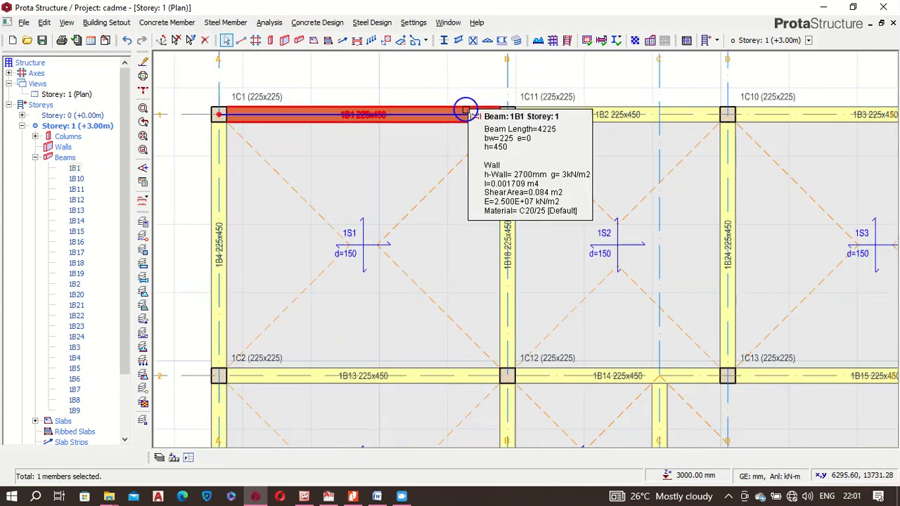
right_click(468, 106)
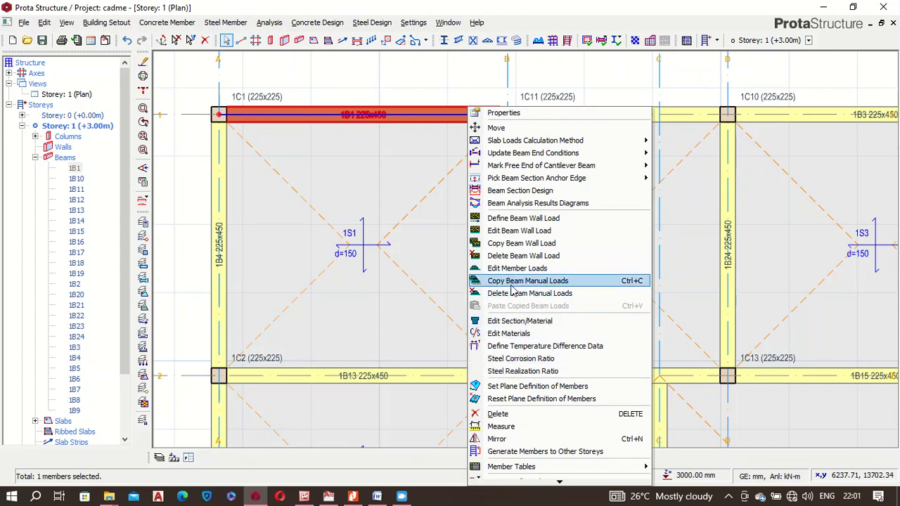
click(521, 244)
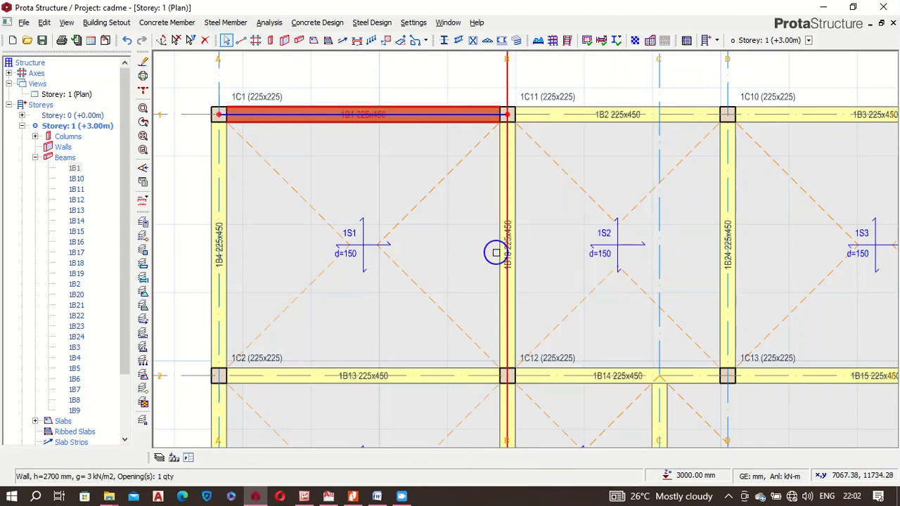
Step: Paste the copied wall load onto all Storey 1 beams, replacing existing wall loads and including the wall openings
scroll(445, 137, down, 3)
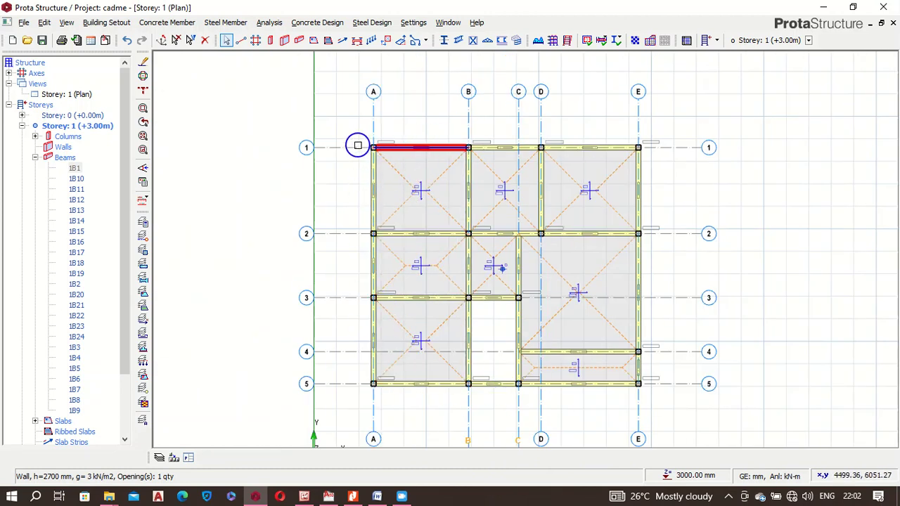
drag(354, 130, 661, 399)
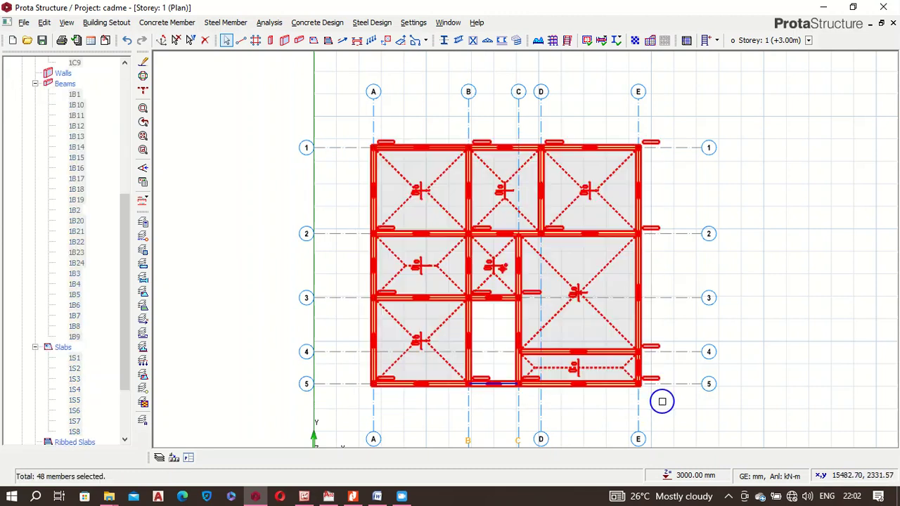
right_click(605, 387)
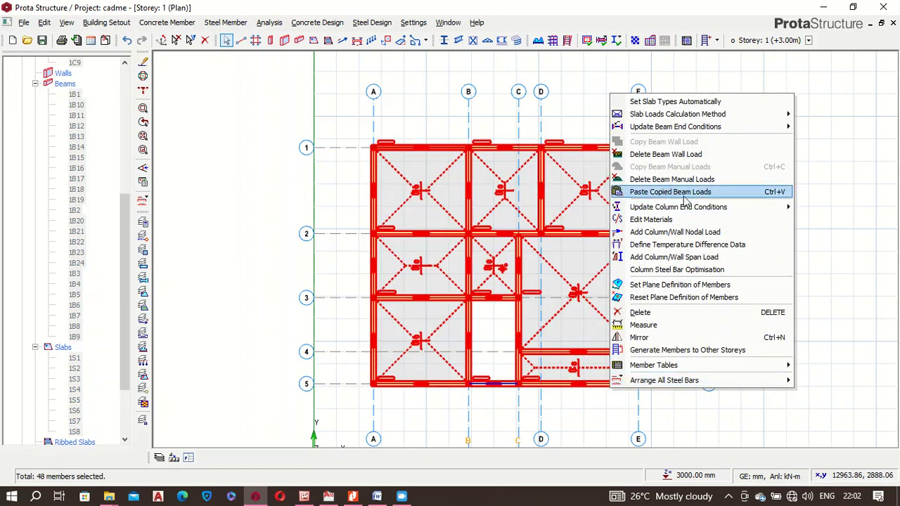
click(675, 193)
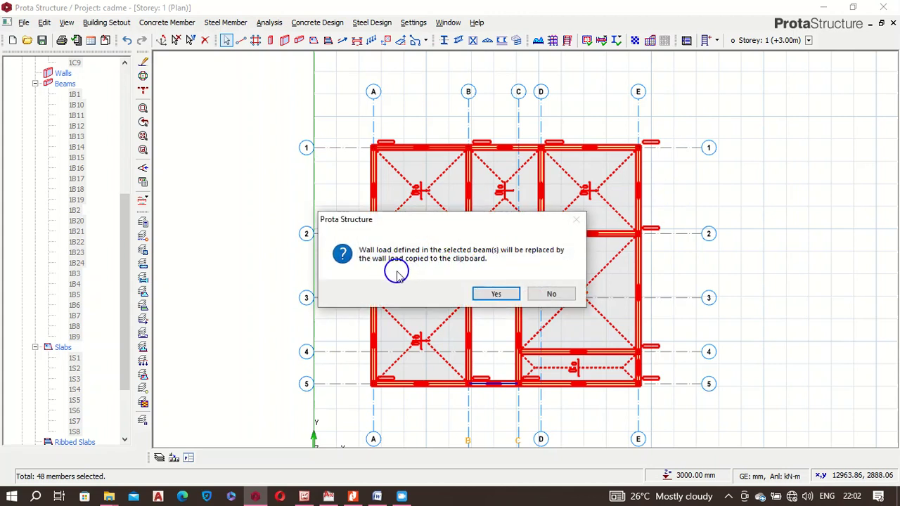
click(490, 294)
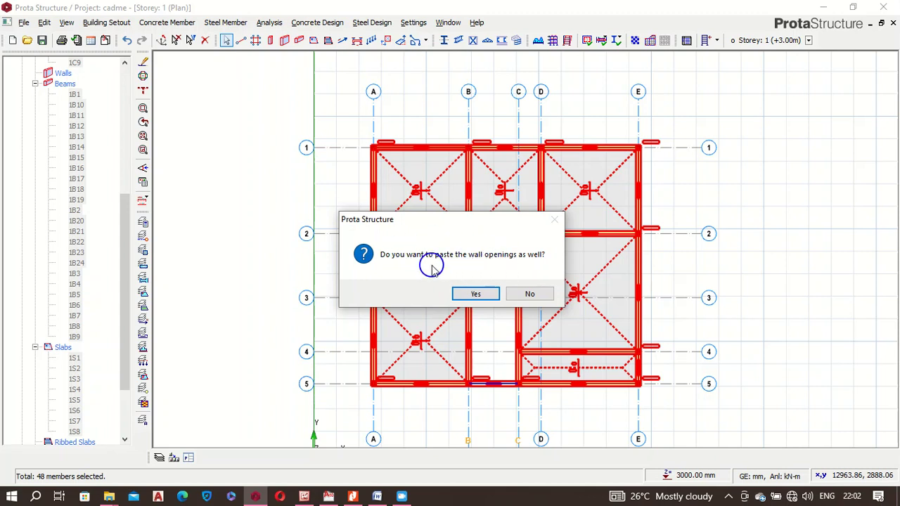
click(475, 295)
click(495, 330)
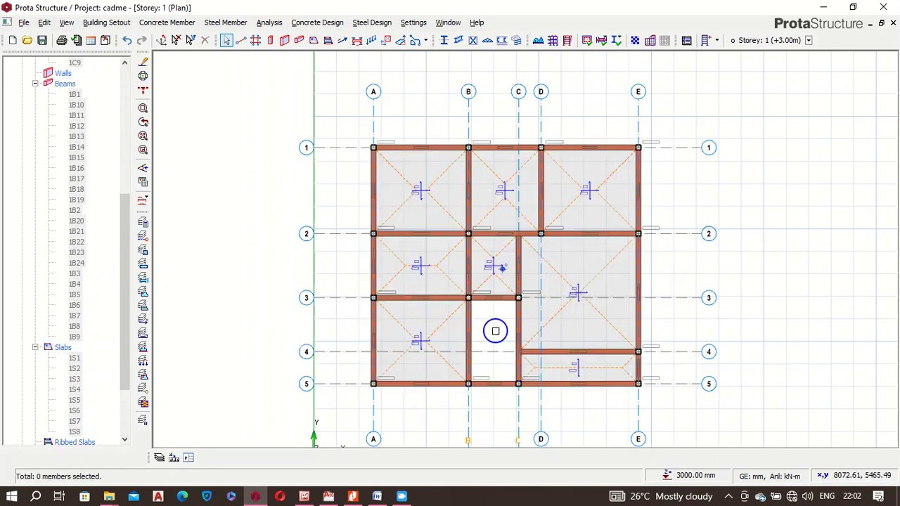
scroll(474, 181, up, 6)
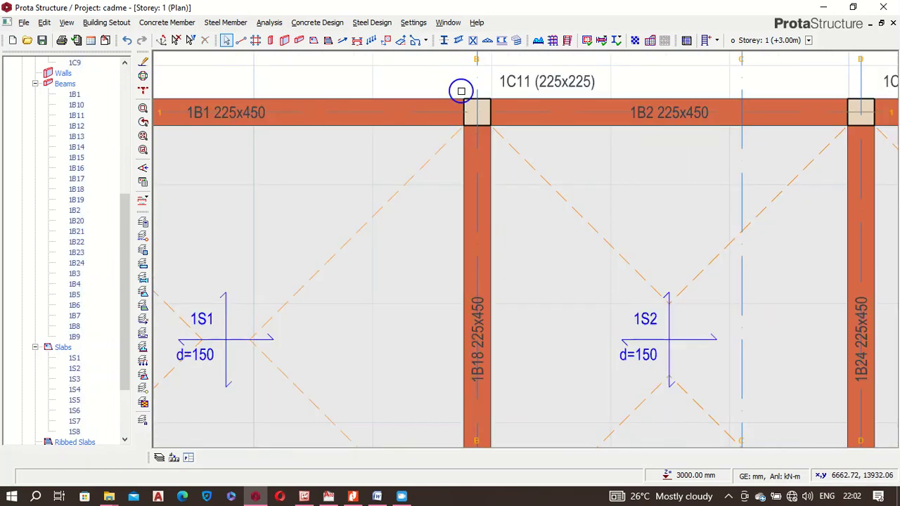
scroll(486, 129, down, 5)
scroll(483, 209, up, 4)
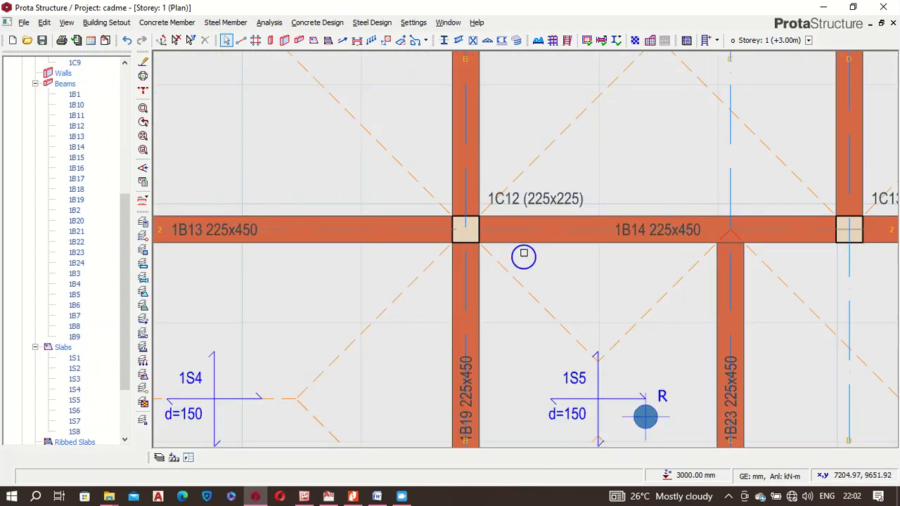
scroll(524, 256, down, 4)
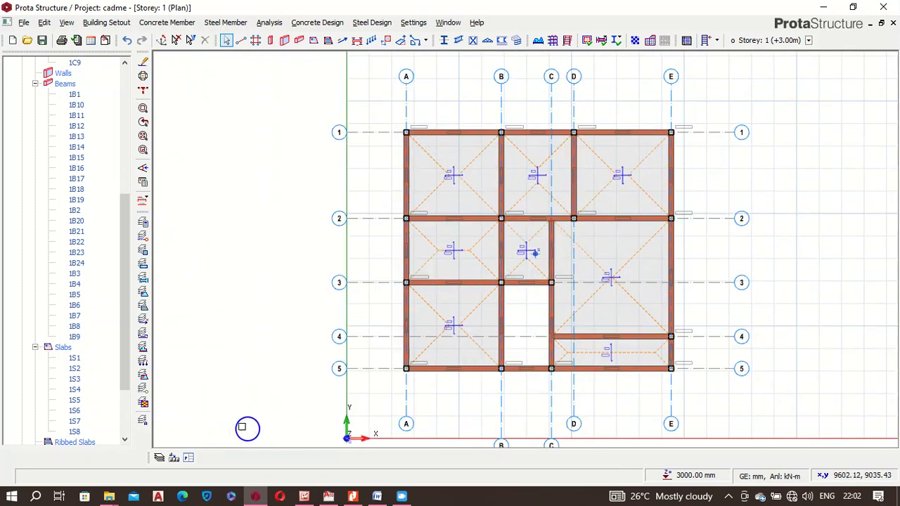
Step: Collapse Storey 1 in the structure tree and switch the plan to Storey 2 (+6.00m)
drag(126, 257, 127, 137)
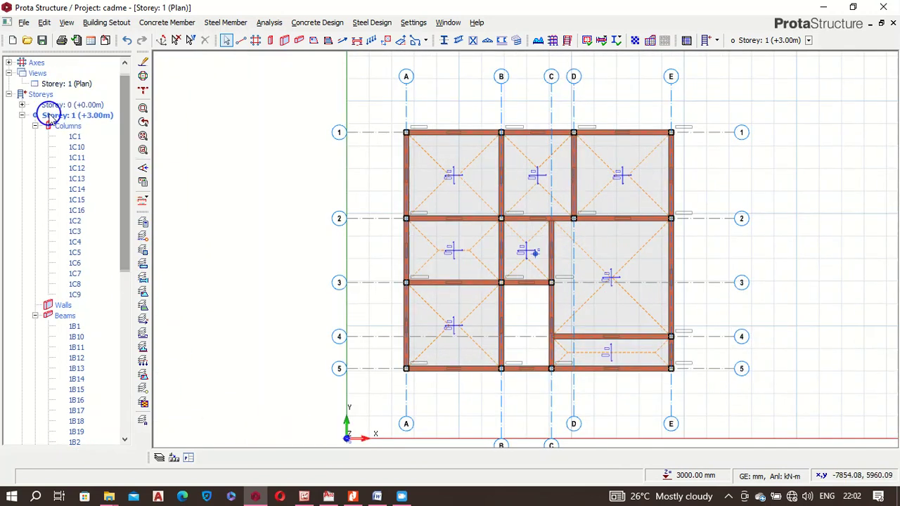
click(22, 115)
click(56, 138)
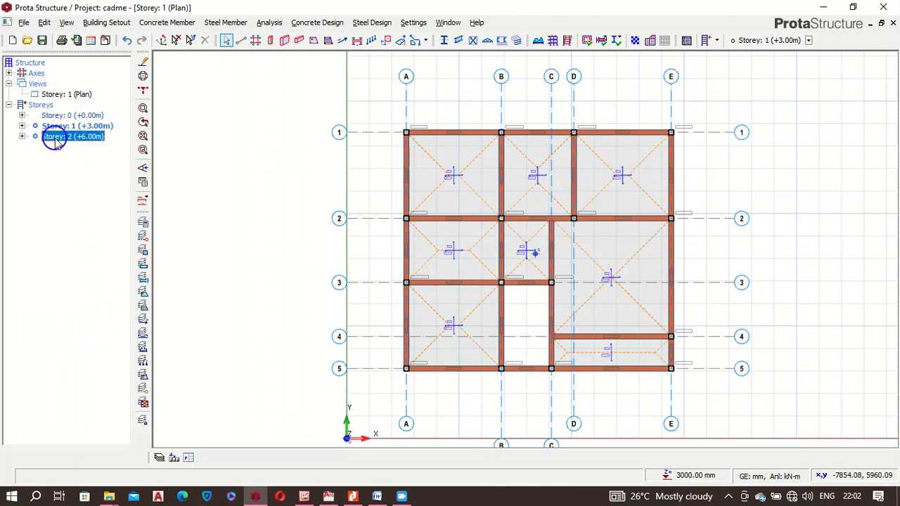
double_click(56, 138)
Step: Open the member loads of Storey 2 beam 2B1 and start a new uniformly distributed load
scroll(454, 134, up, 5)
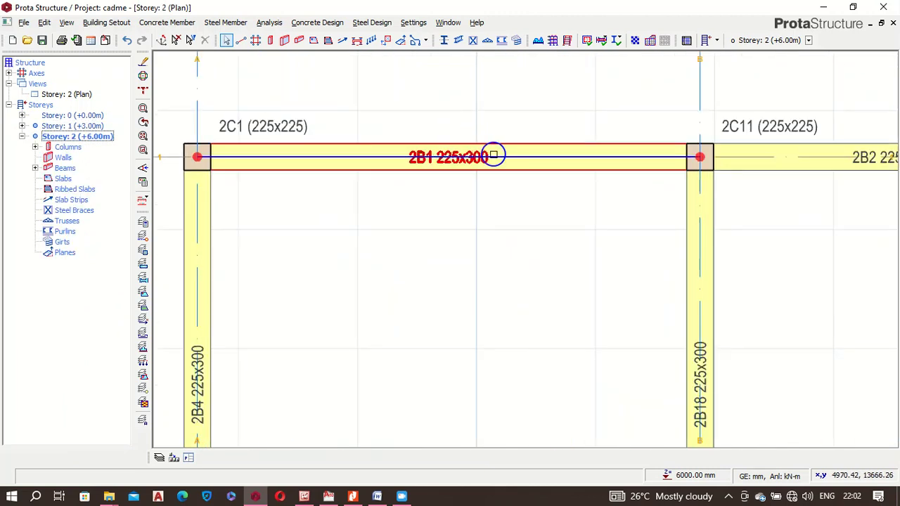
scroll(466, 155, down, 2)
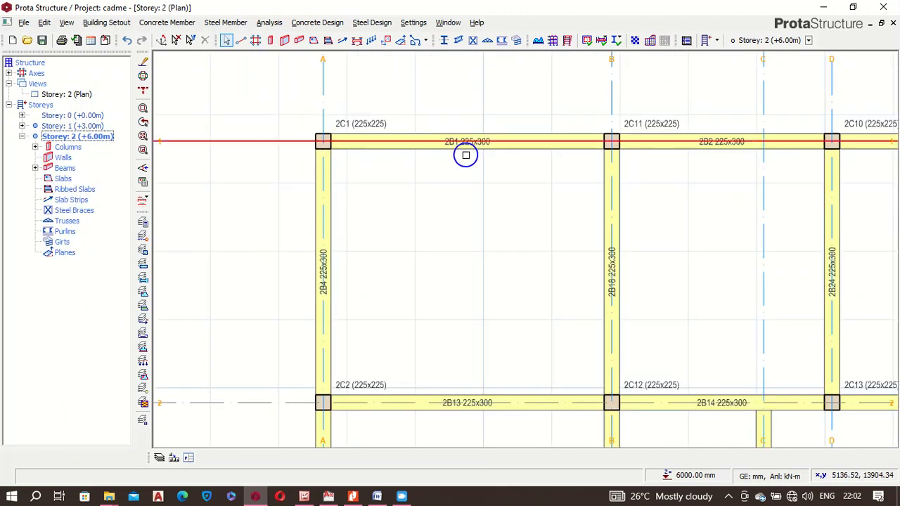
scroll(465, 155, up, 2)
click(469, 141)
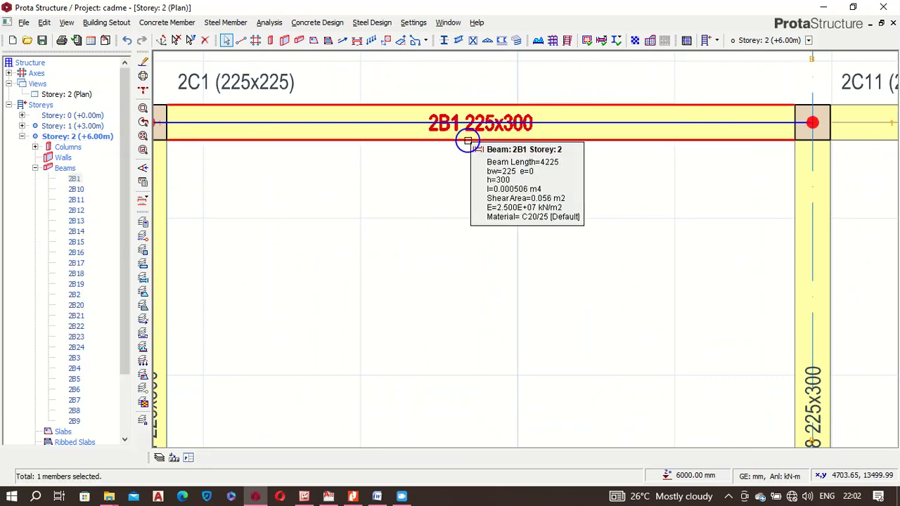
right_click(469, 141)
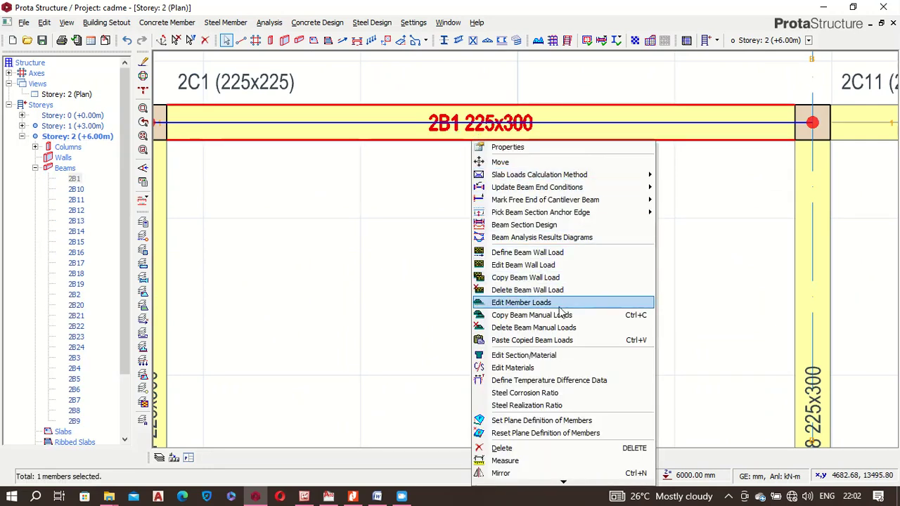
click(521, 304)
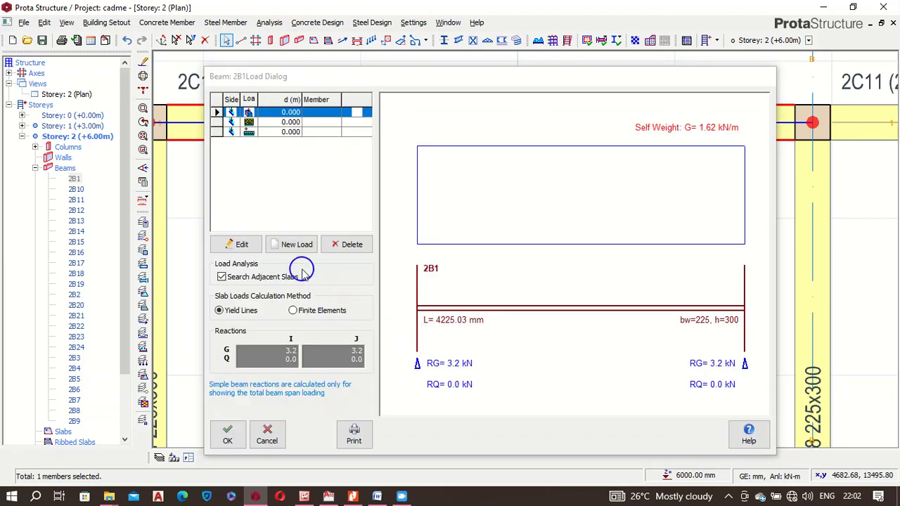
click(250, 134)
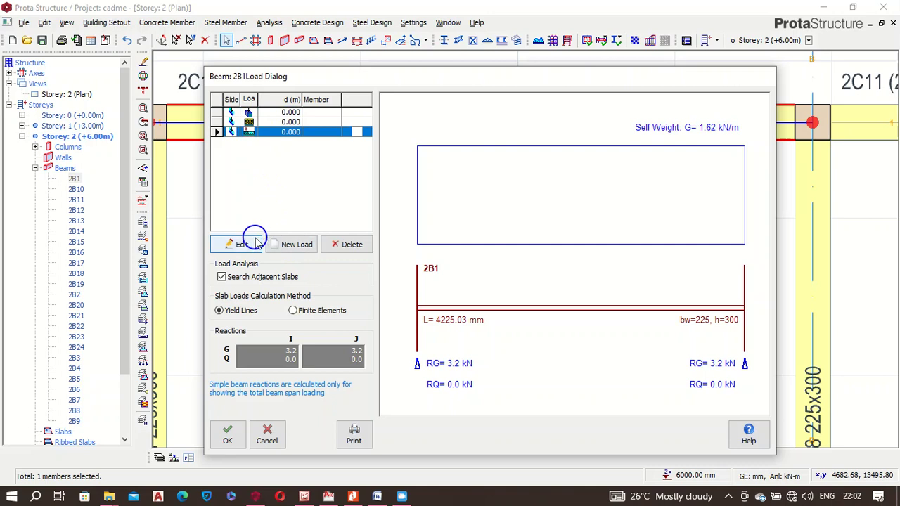
click(297, 245)
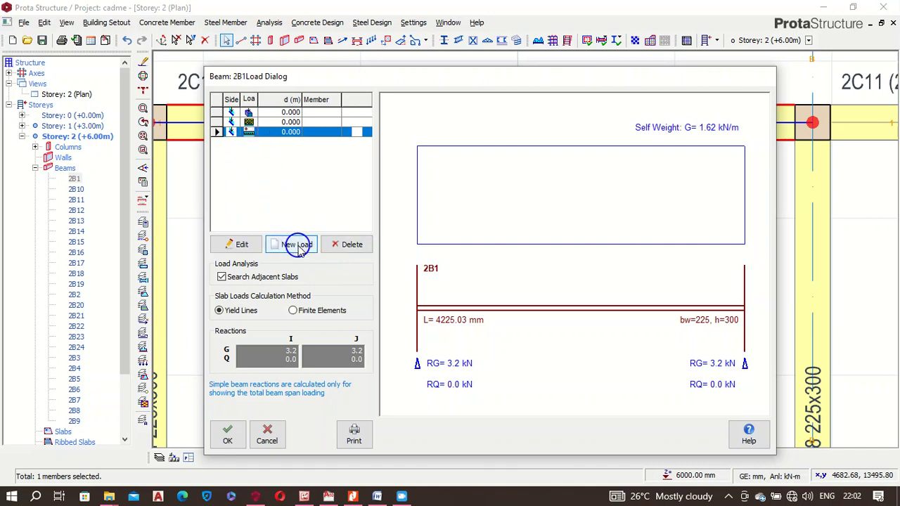
click(299, 138)
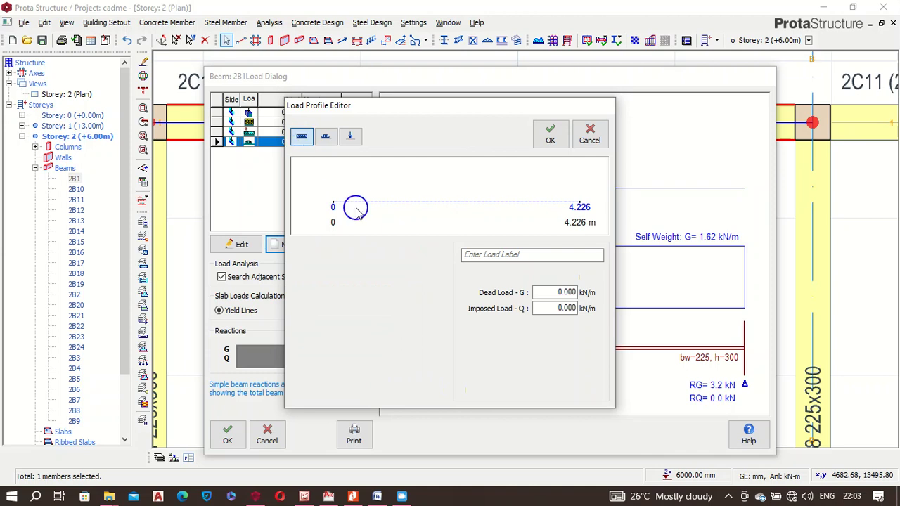
Step: Label the new load ROOF LOAD, set dead load 1.2 kN/m and imposed load 0.7 kN/m, and accept it for beam 2B1
click(532, 256)
text(r)
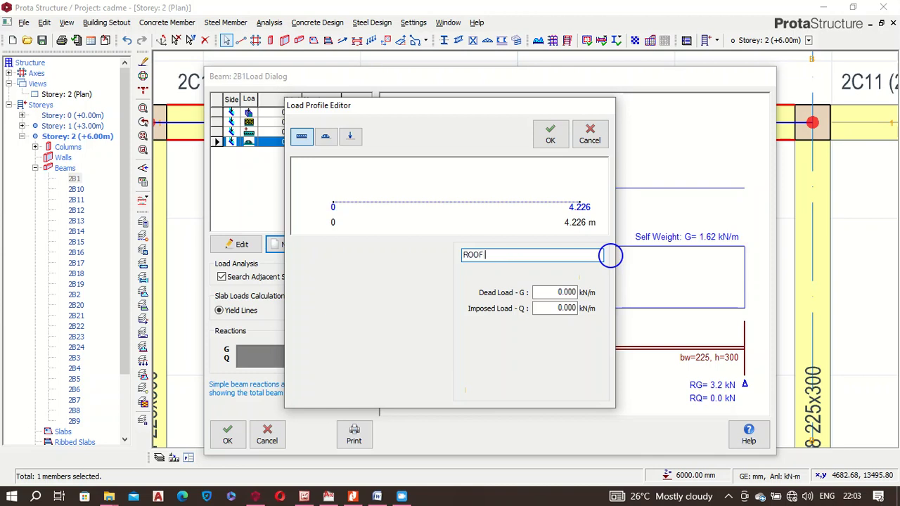
drag(547, 295, 599, 290)
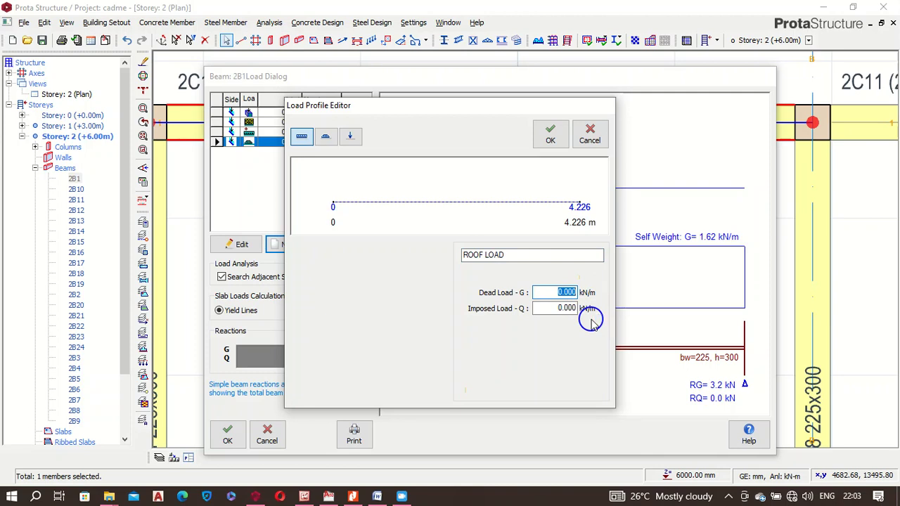
text(1.2)
click(551, 309)
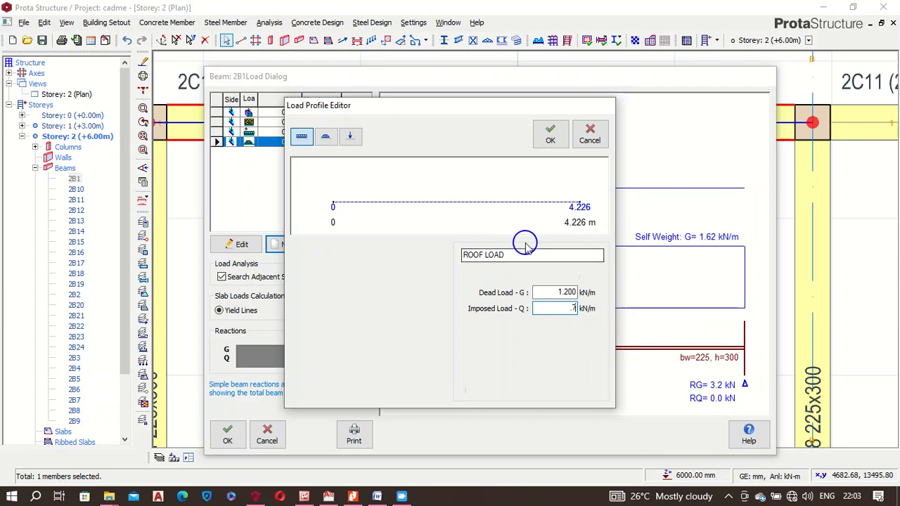
click(551, 134)
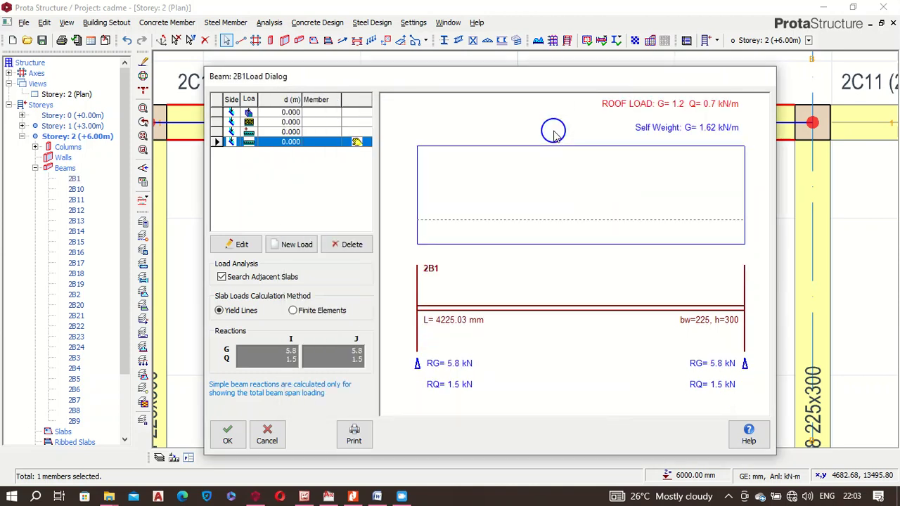
click(236, 436)
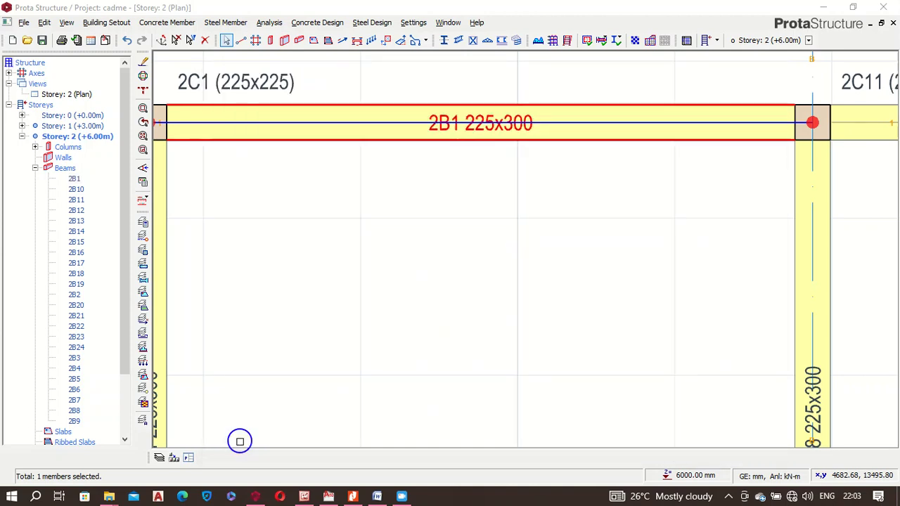
Step: Copy the manual loads of beam 2B1
scroll(502, 157, down, 3)
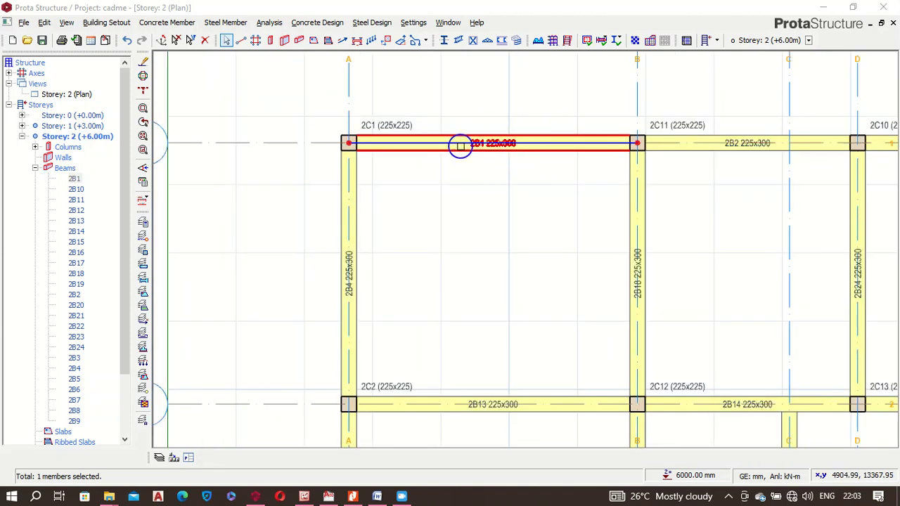
right_click(484, 150)
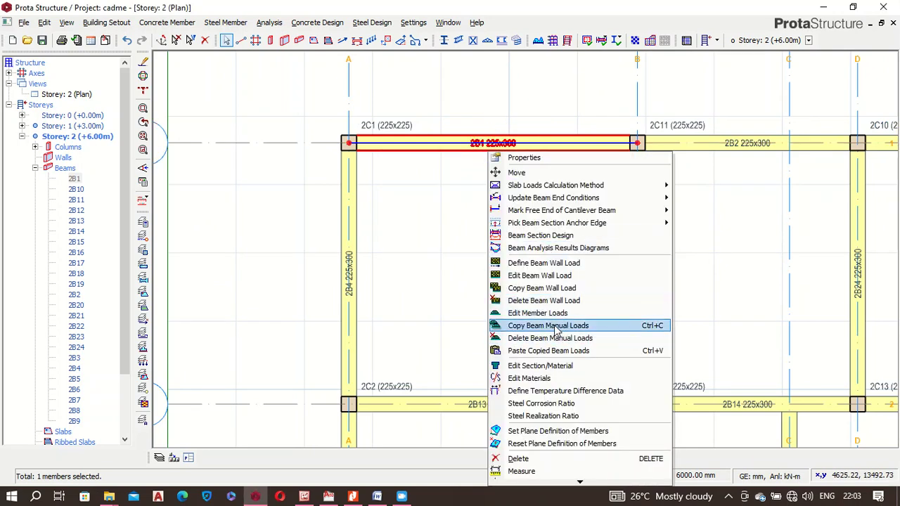
click(567, 327)
Step: Paste the copied manual loads onto all Storey 2 beams, replacing their existing manual loads, and clear the selection
scroll(464, 132, down, 4)
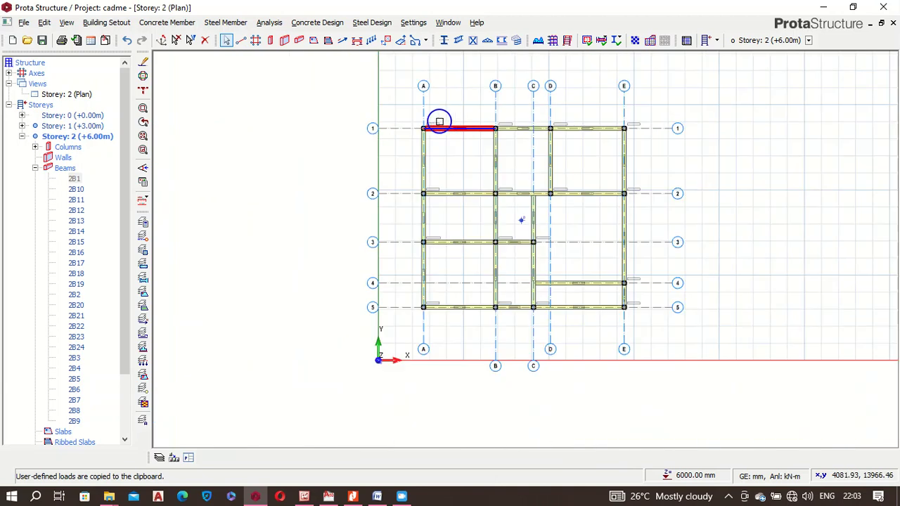
drag(401, 113, 649, 325)
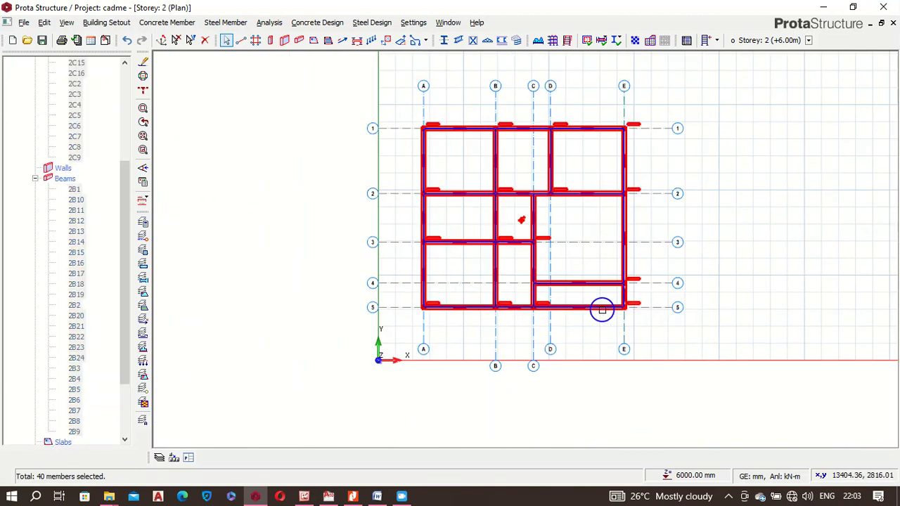
scroll(591, 310, up, 3)
right_click(581, 307)
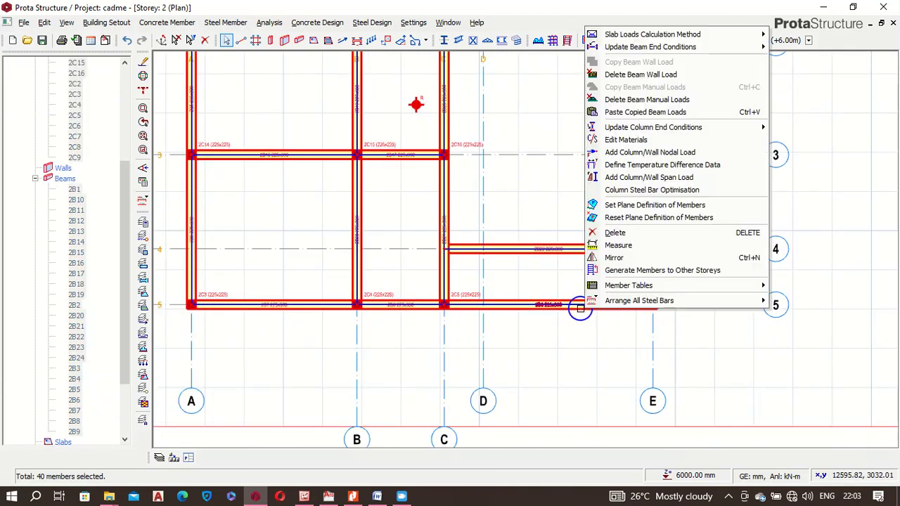
click(660, 112)
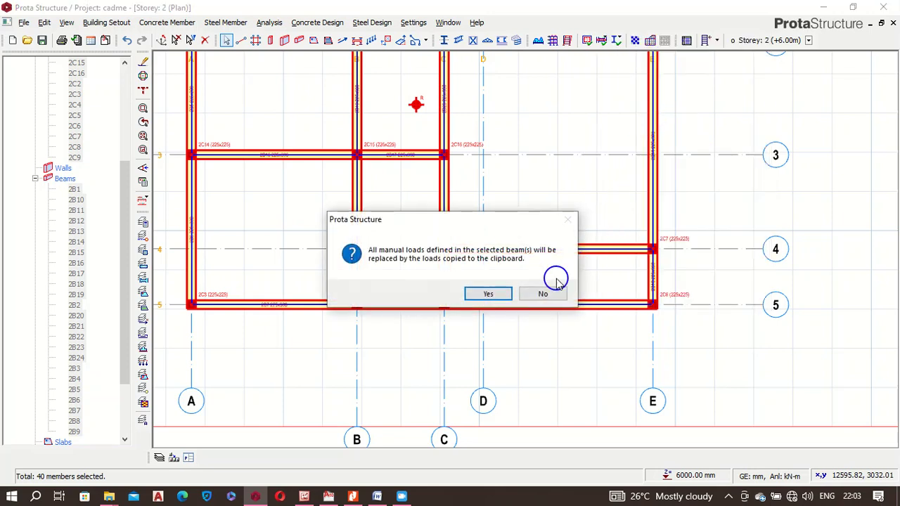
click(484, 294)
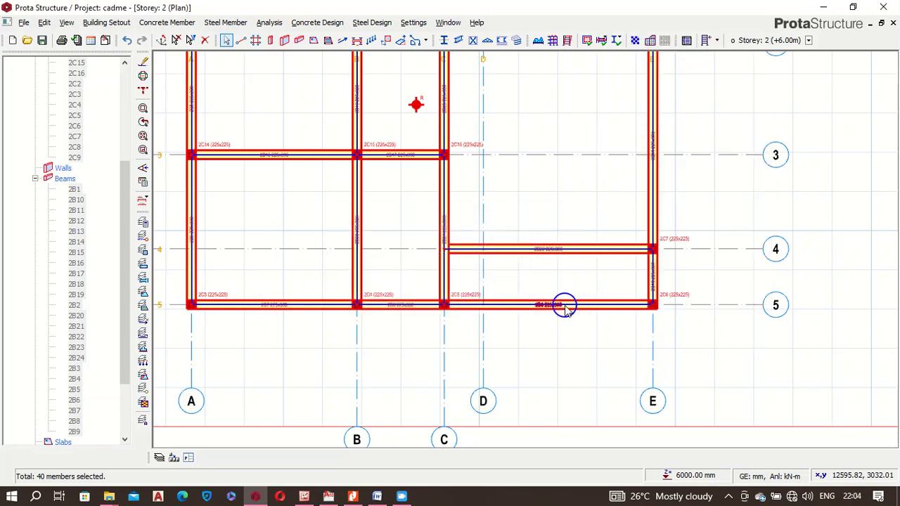
scroll(523, 360, down, 3)
scroll(456, 165, up, 3)
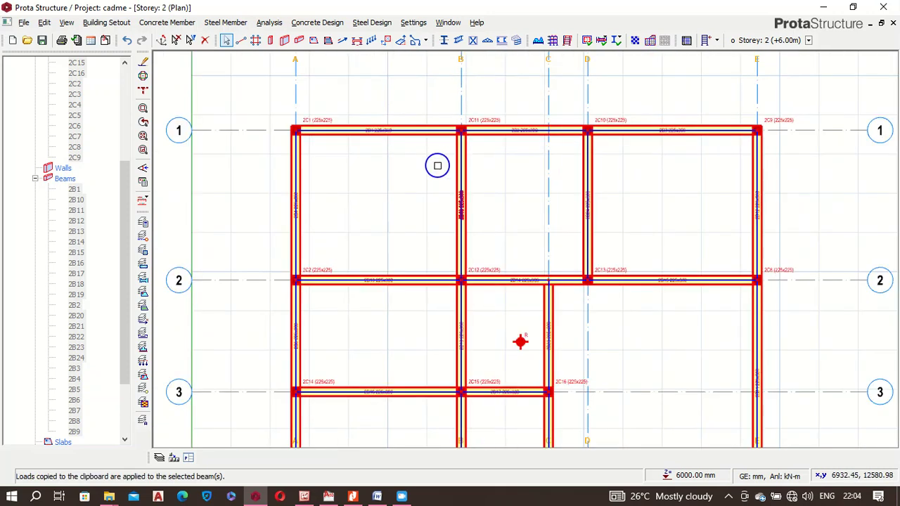
key(Escape)
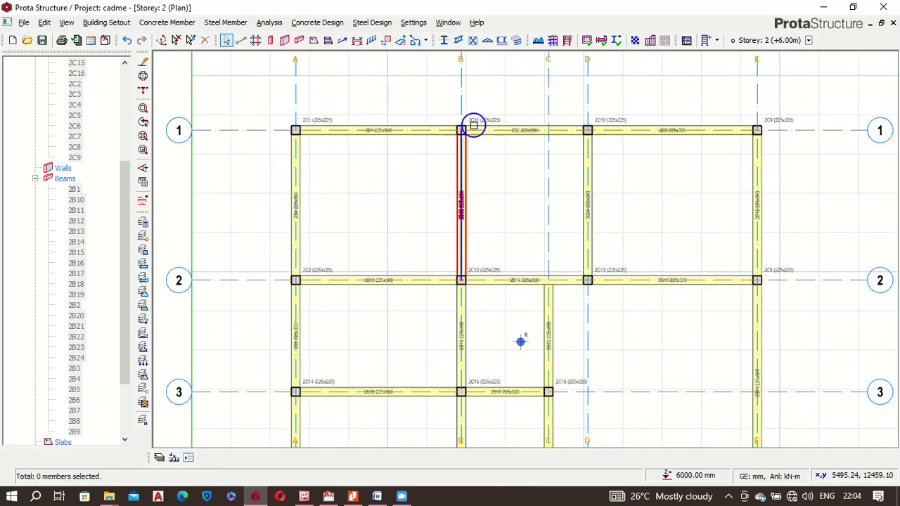
scroll(466, 134, down, 2)
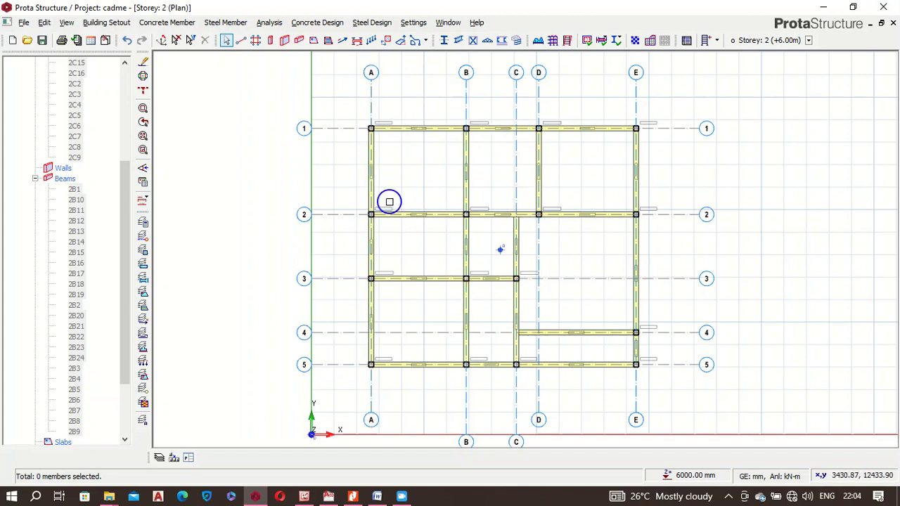
scroll(446, 119, up, 5)
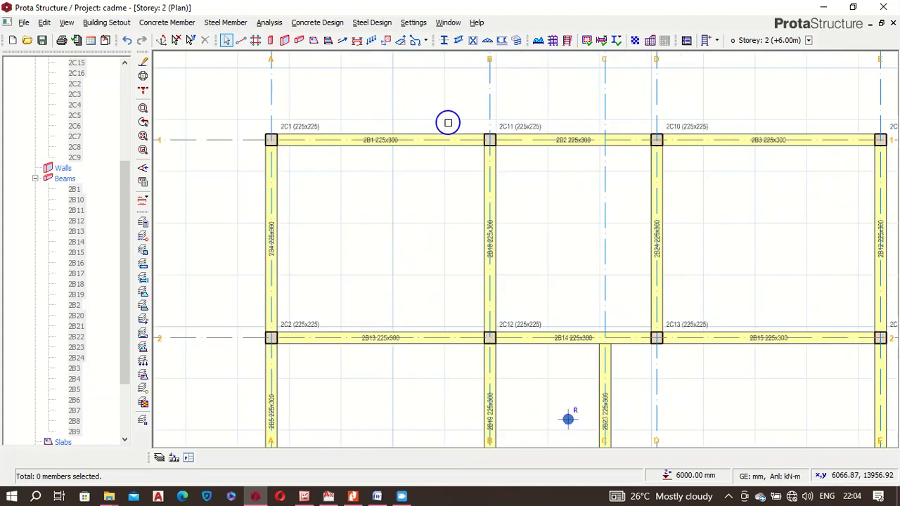
scroll(468, 156, down, 2)
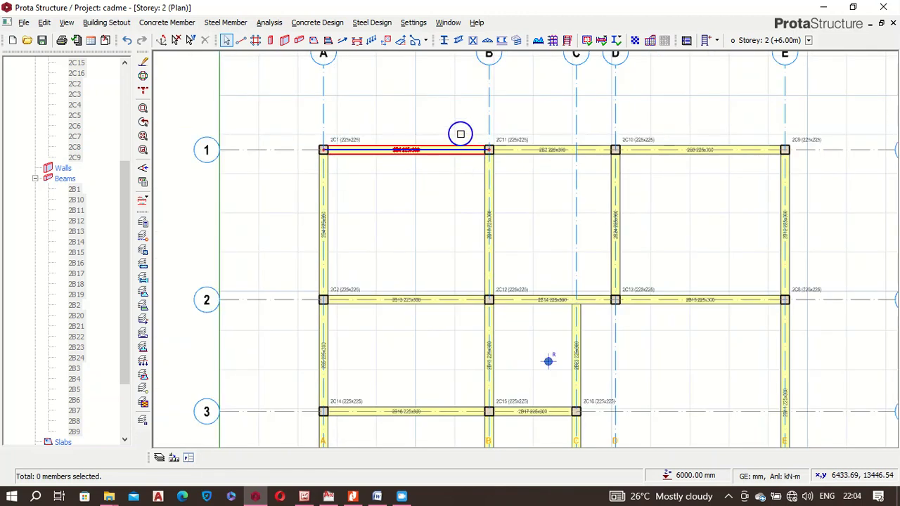
scroll(438, 100, down, 1)
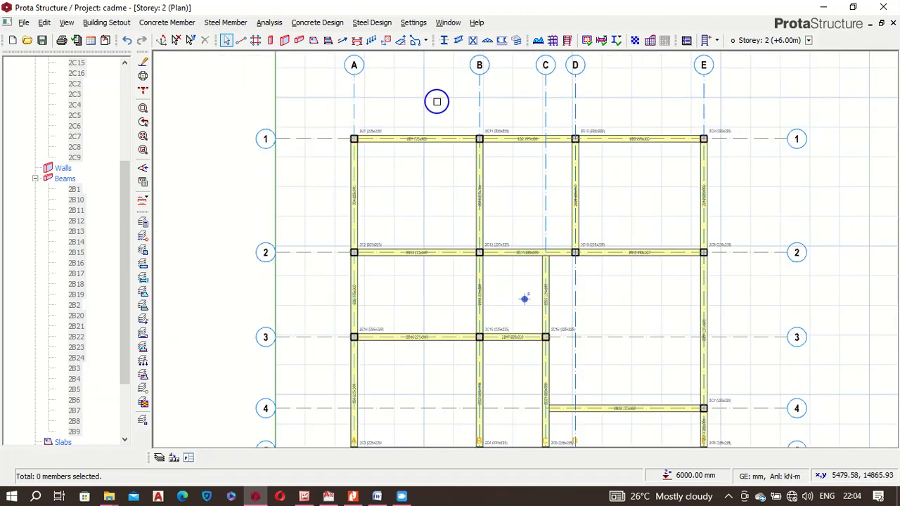
mouse_move(478, 155)
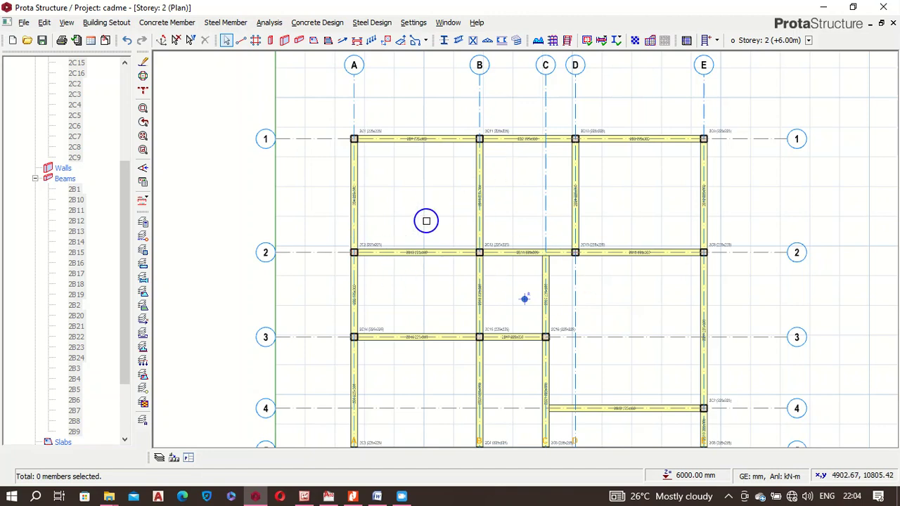
scroll(420, 175, down, 1)
scroll(450, 173, up, 2)
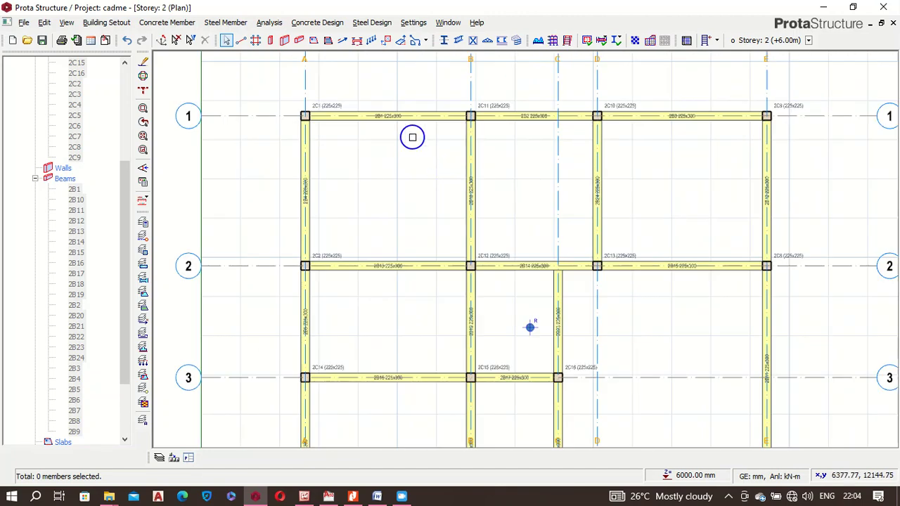
scroll(405, 100, down, 1)
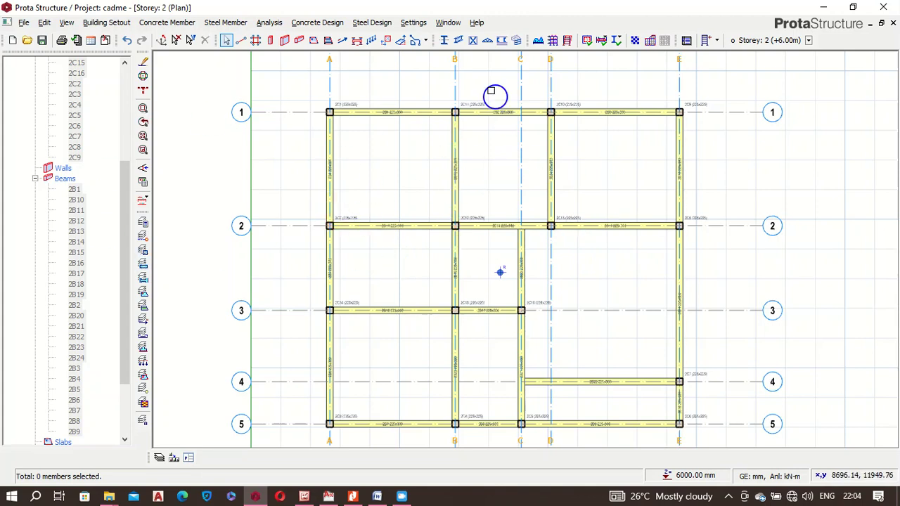
Step: In the slab design settings, set the minimum steel bar size to Y10
click(414, 22)
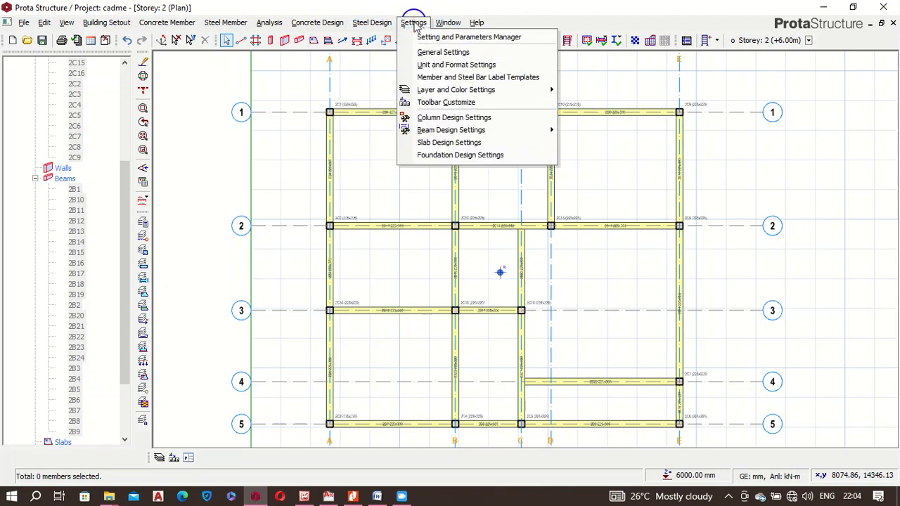
click(456, 142)
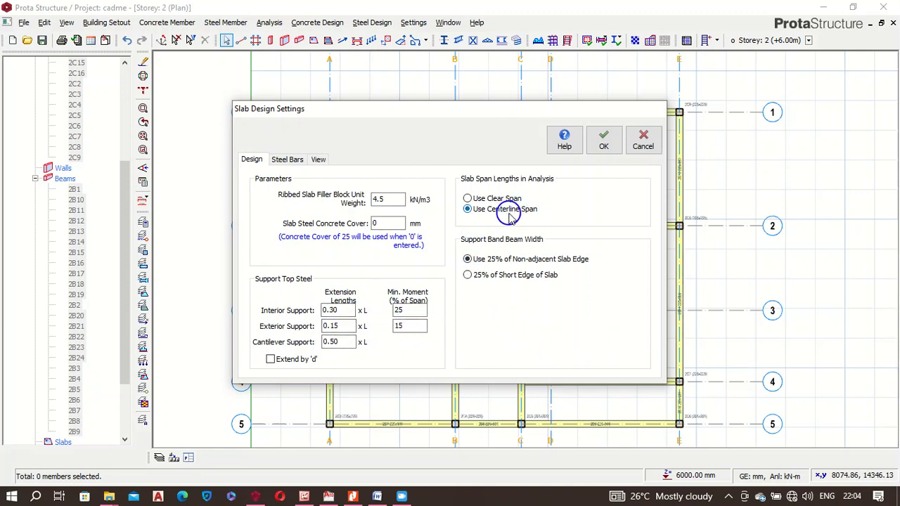
click(295, 160)
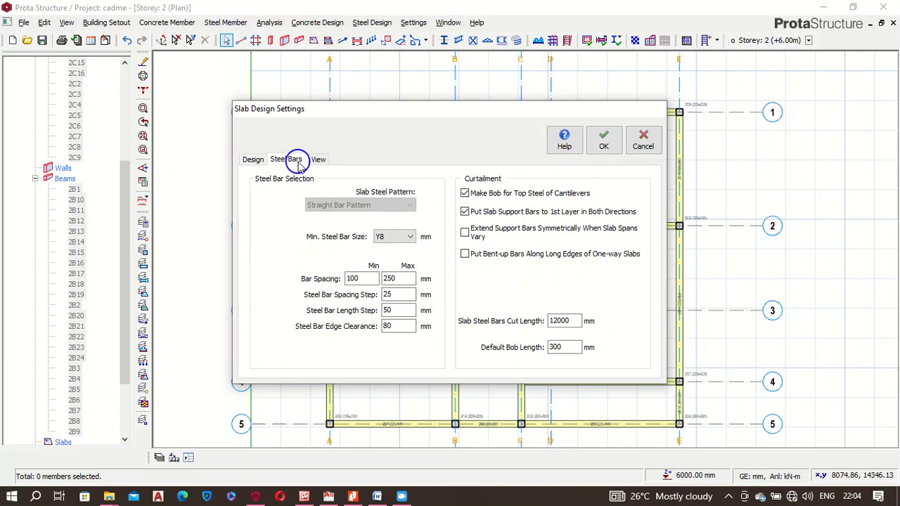
click(394, 236)
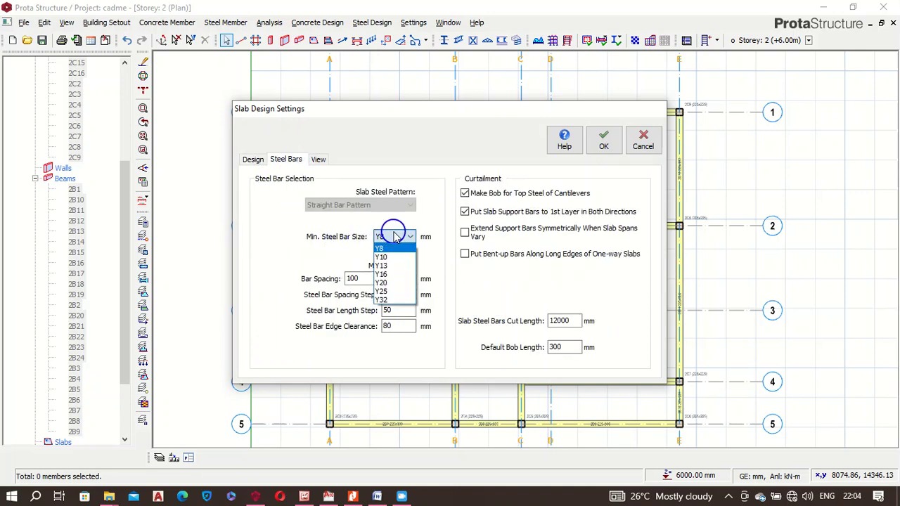
click(391, 257)
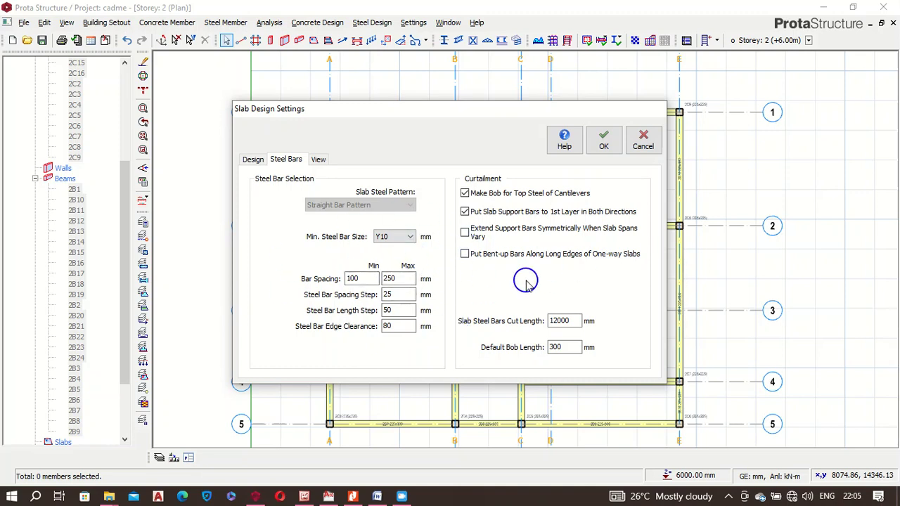
Step: Set the maximum slab bar spacing to 200 mm, check the view options, and accept the slab design settings
double_click(409, 278)
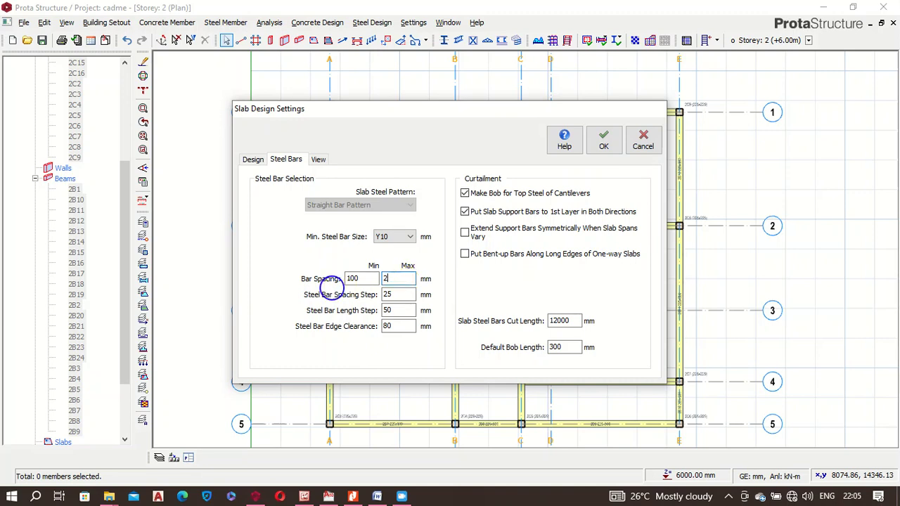
text(200)
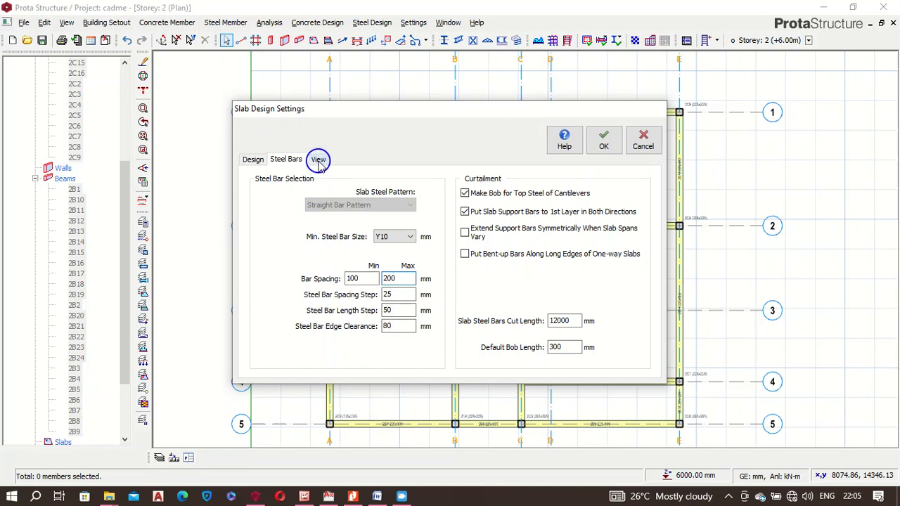
click(318, 160)
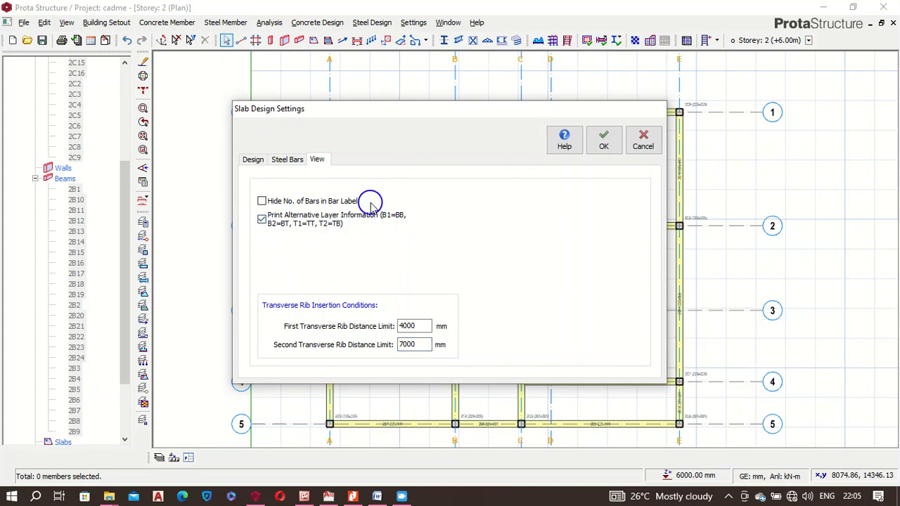
click(603, 141)
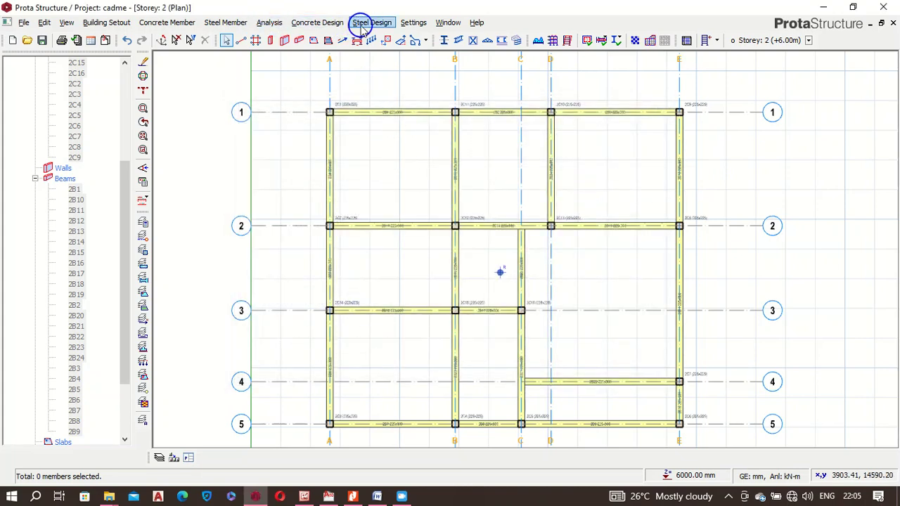
Step: In the storey beam design settings, keep the minimum beam steel diameter at Y13 and set the maximum to Y16
click(415, 23)
mouse_move(458, 133)
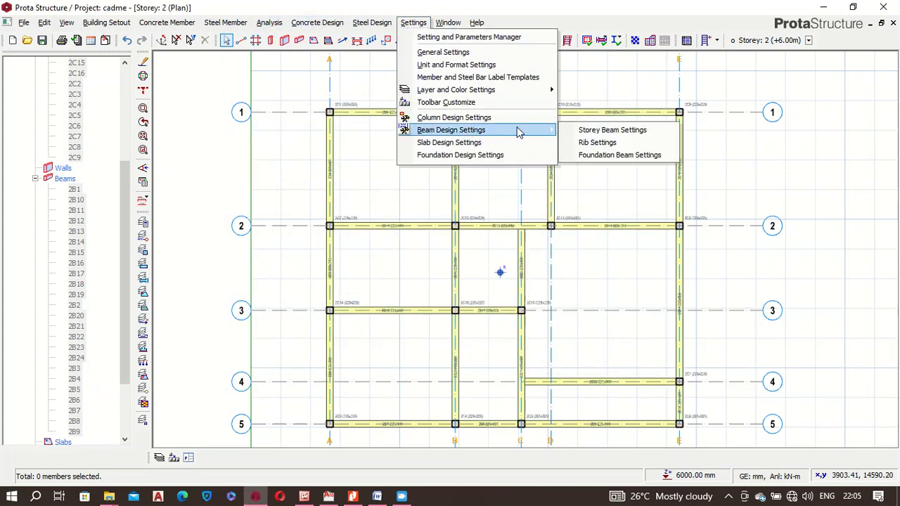
click(593, 131)
click(419, 236)
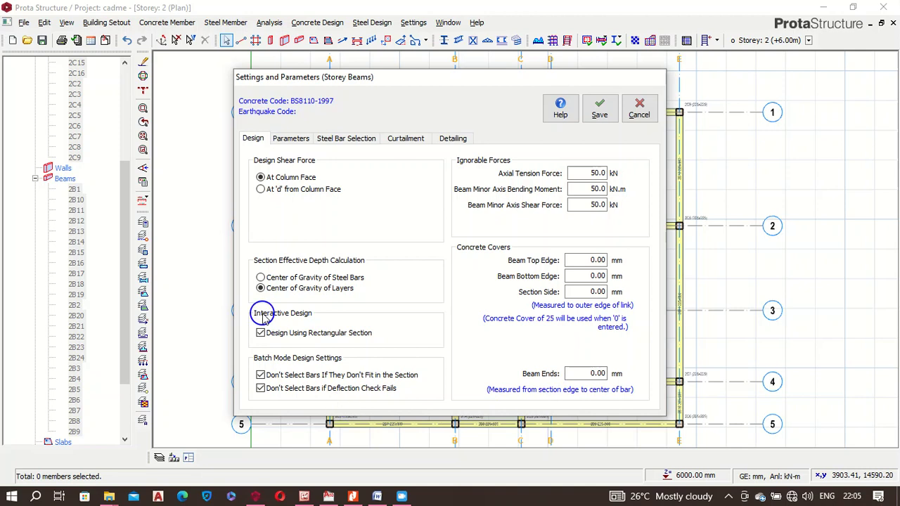
click(296, 140)
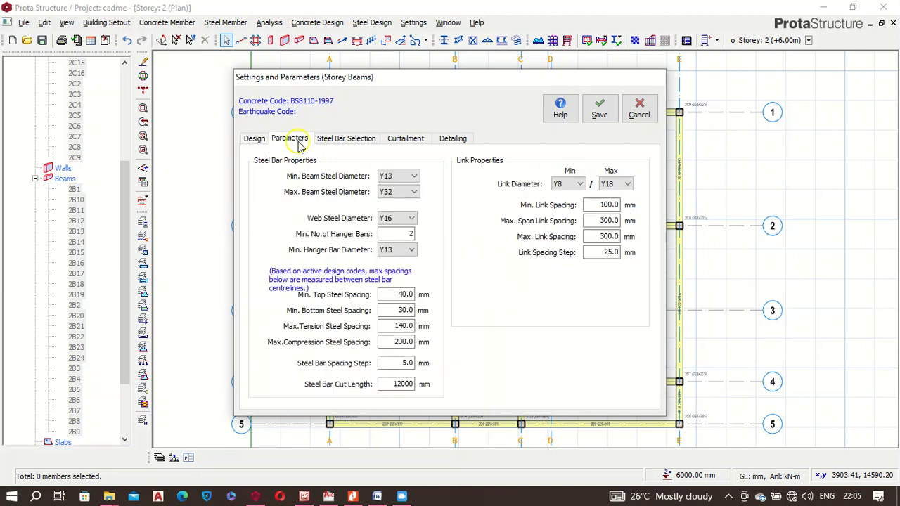
click(398, 179)
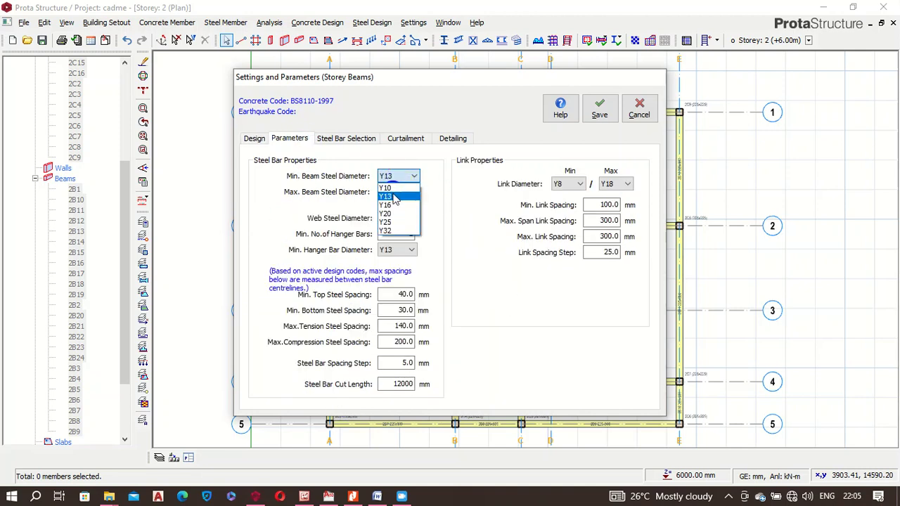
click(431, 191)
click(397, 192)
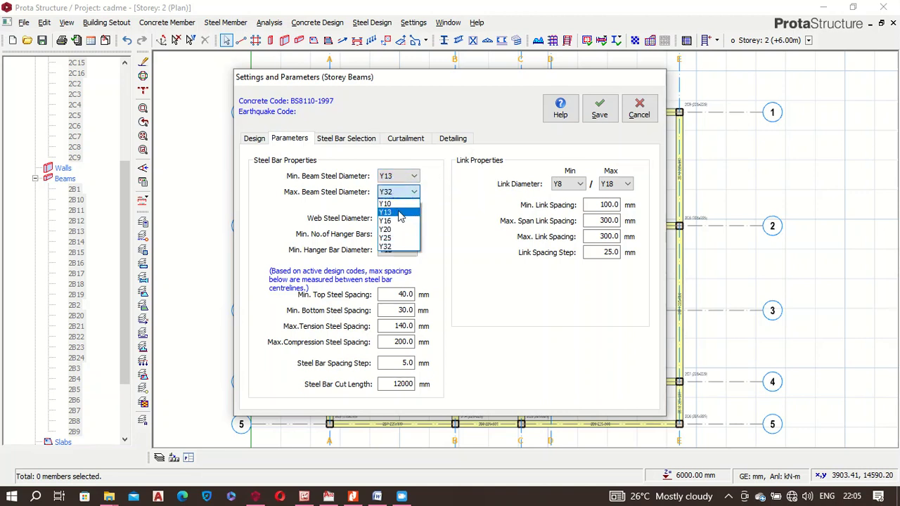
click(395, 220)
Step: Set the minimum hanger bar diameter to Y10, keep the minimum link diameter at Y8, and save the storey beam settings
click(410, 218)
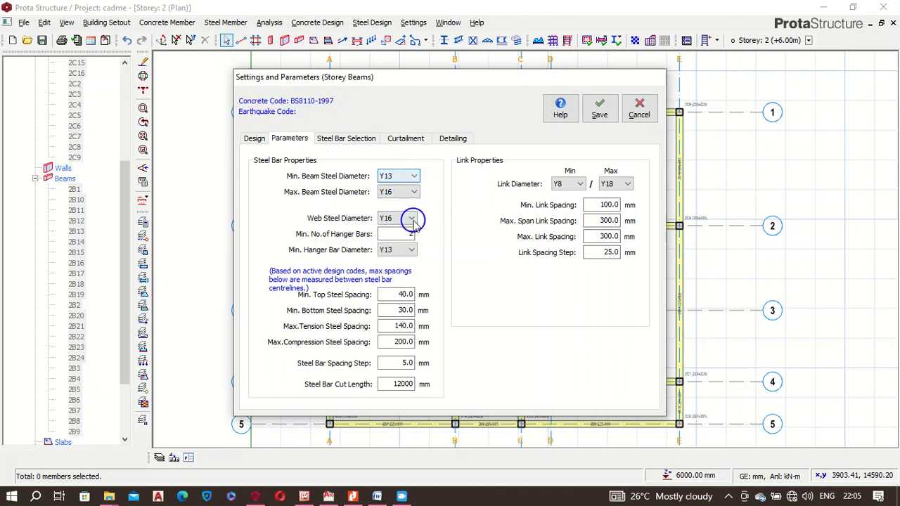
click(403, 249)
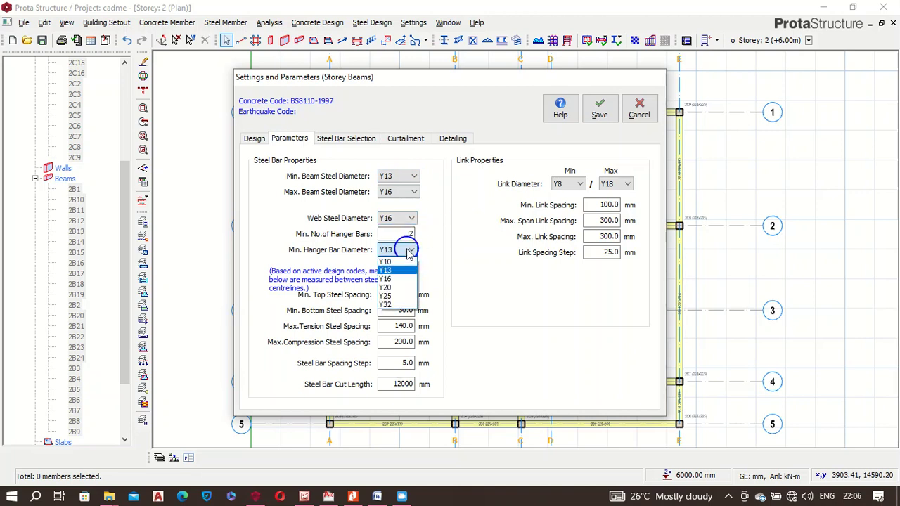
click(401, 263)
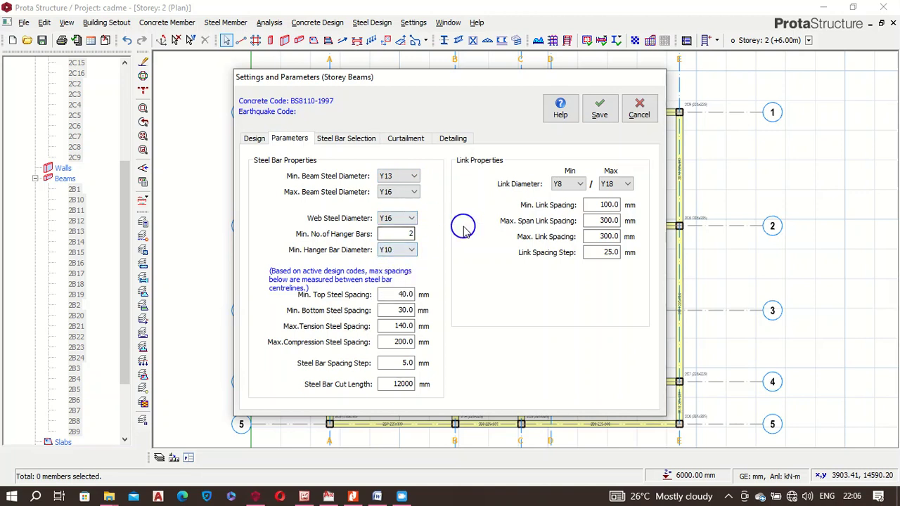
click(578, 184)
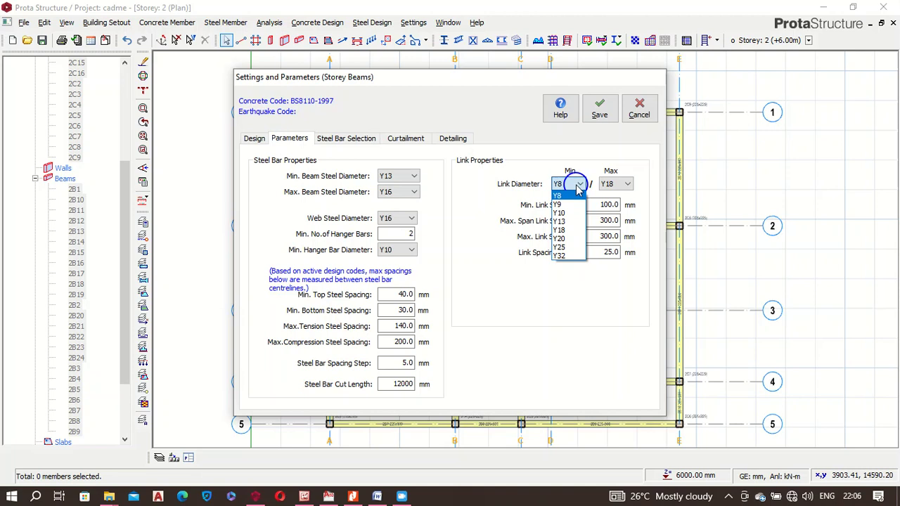
click(579, 185)
click(594, 114)
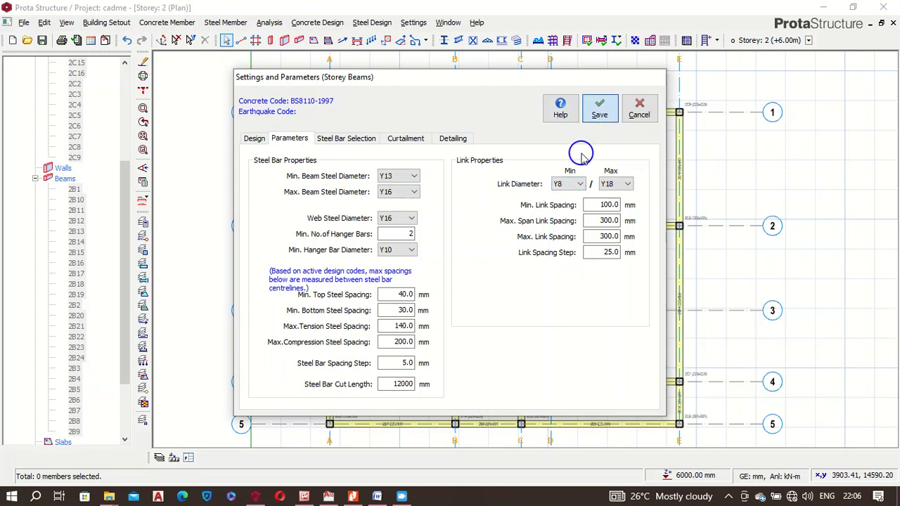
click(599, 109)
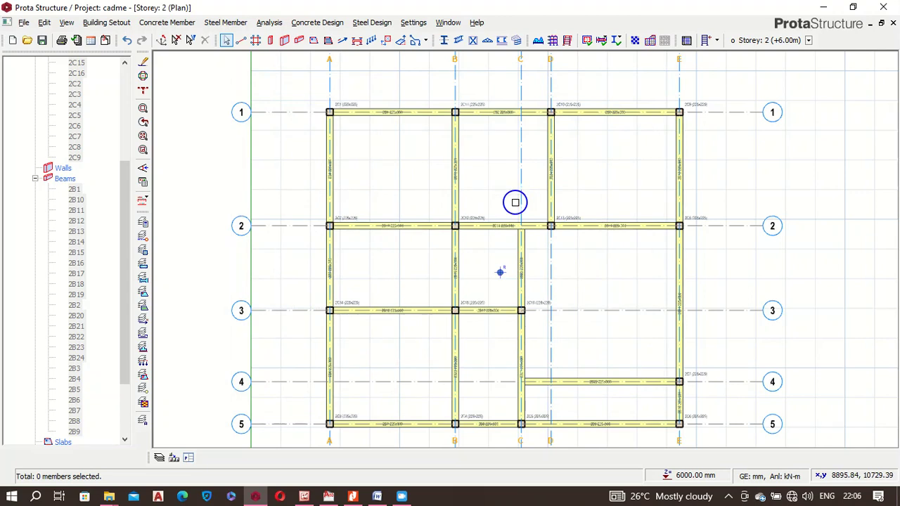